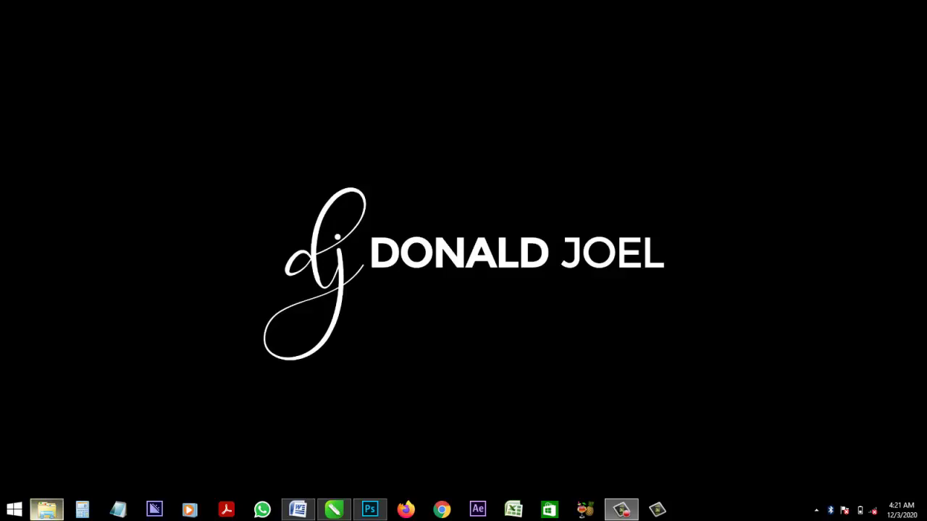
# Preview the photo of crossed legs in red heels from Downloads, examine it enlarged, and close the preview
pyautogui.click(46, 510)
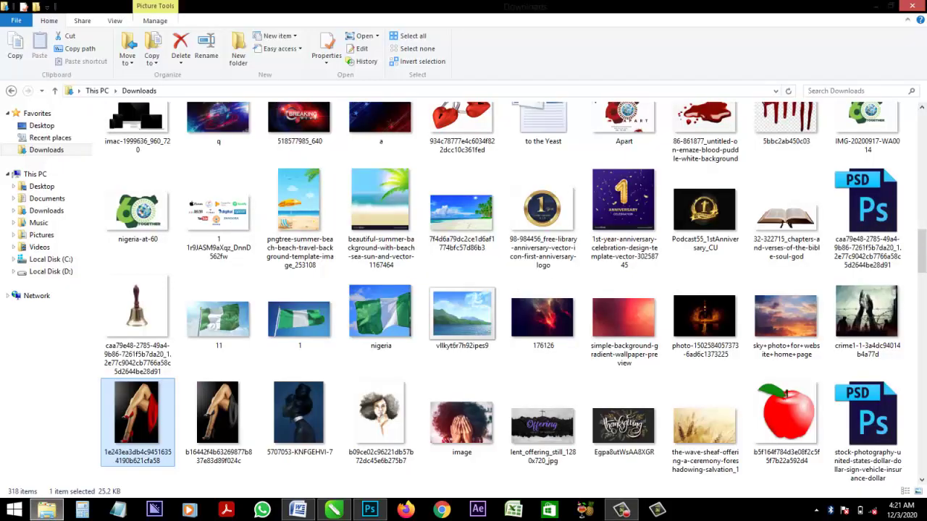
pyautogui.rightClick(131, 415)
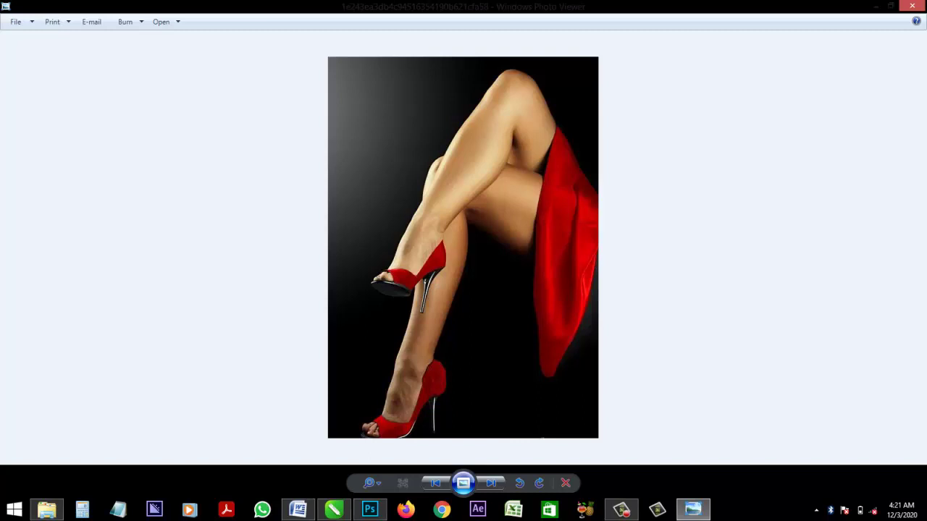
pyautogui.scroll(4, 463, 167)
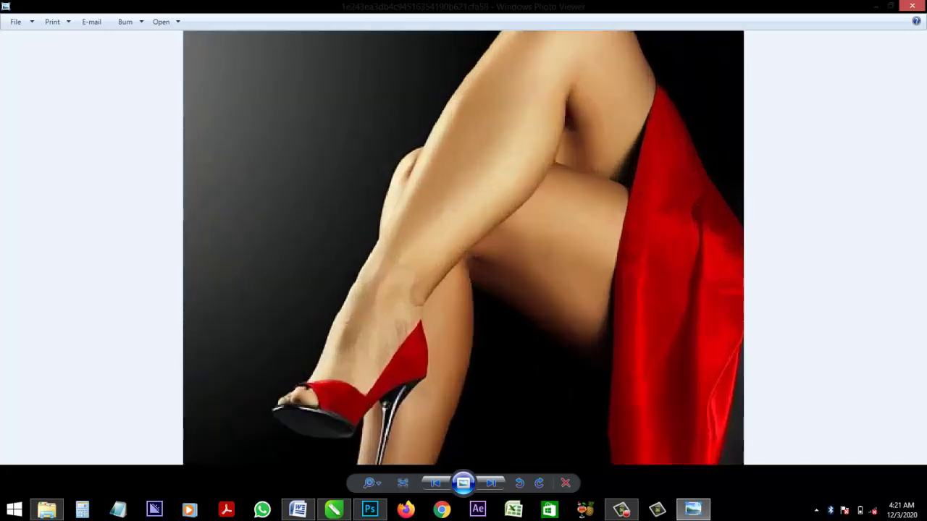
pyautogui.hotkey('ctrl', '0')
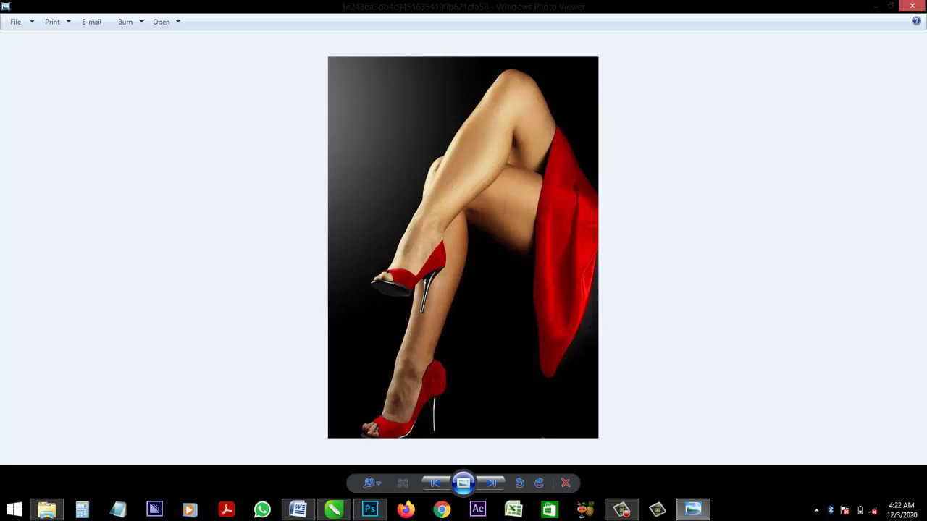
pyautogui.moveTo(917, 9)
pyautogui.click(914, 8)
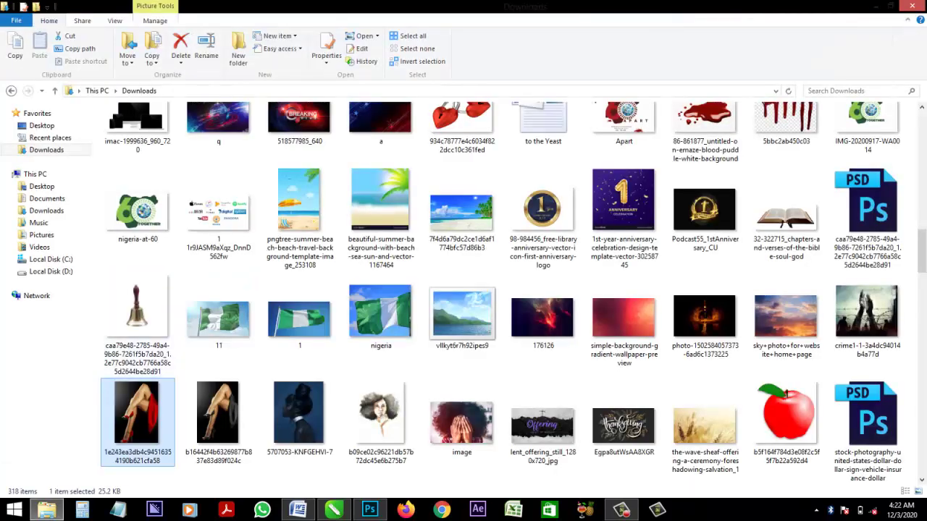
# Open the red heels photo from Downloads in Photoshop and unlock its Background layer
pyautogui.moveTo(137, 417); pyautogui.dragTo(419, 340)
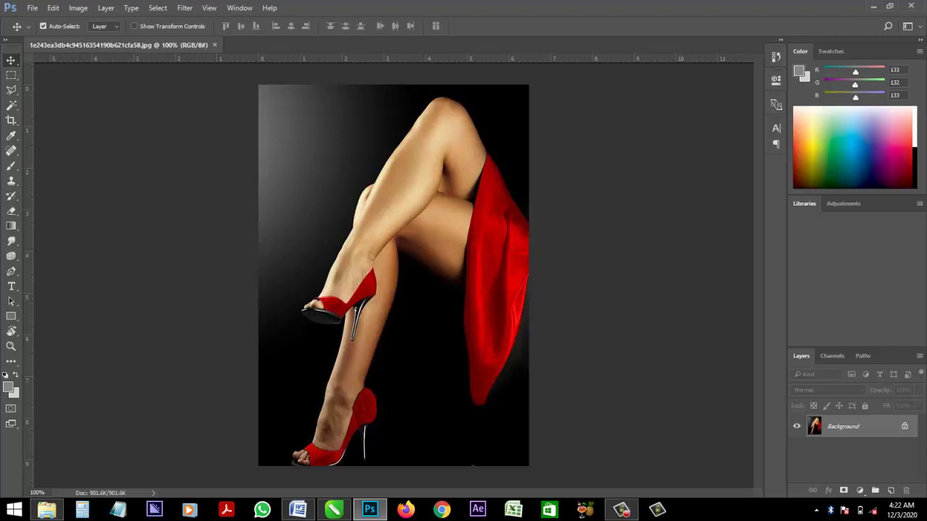
pyautogui.click(904, 427)
pyautogui.doubleClick(898, 427)
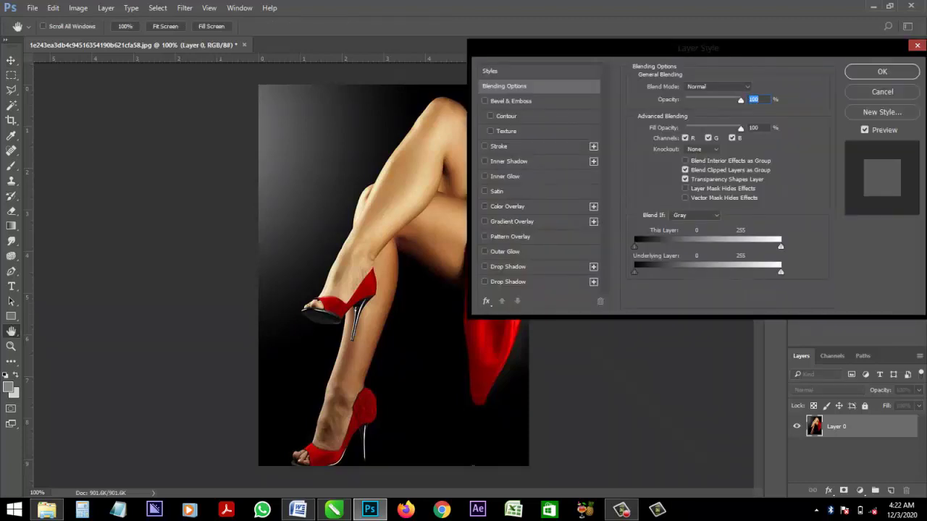
pyautogui.click(917, 45)
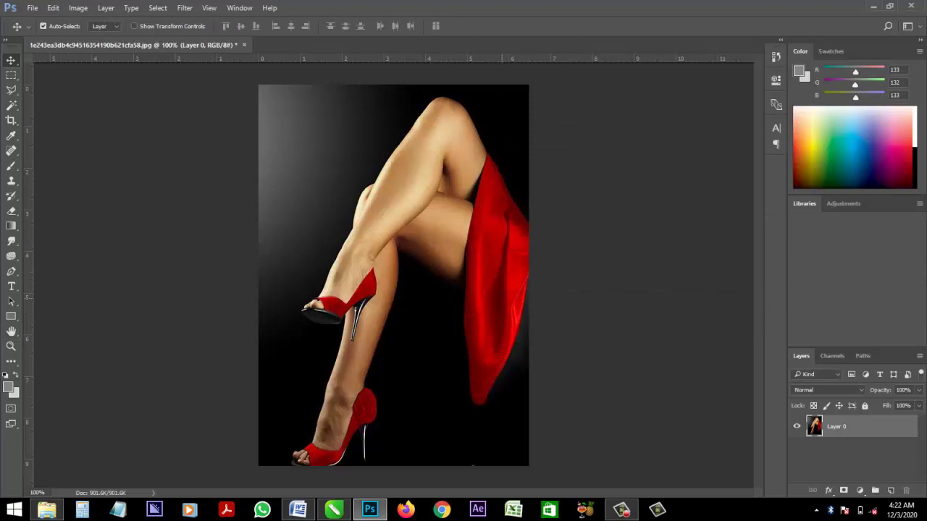
# Duplicate Layer 0 and make the upper copy, Layer 0 copy, the active layer
pyautogui.press('ctrl')
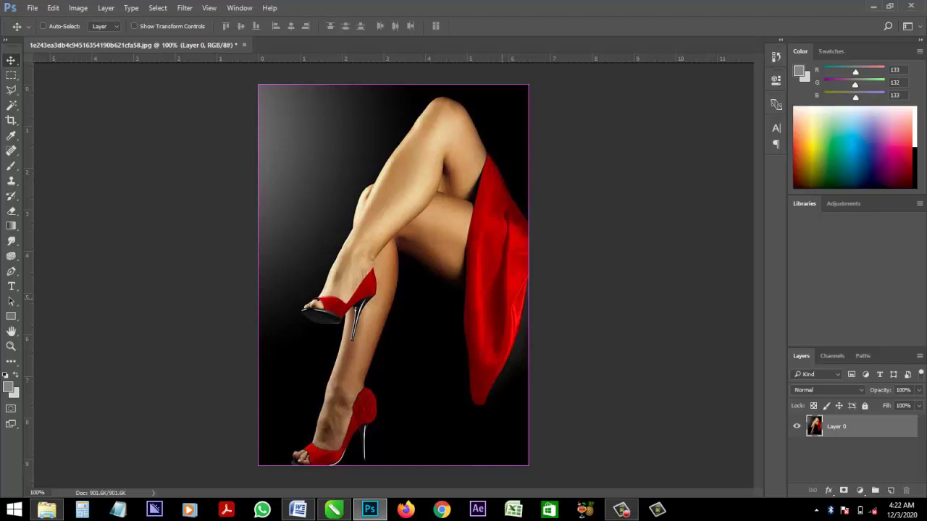
pyautogui.hotkey('ctrl', 'j')
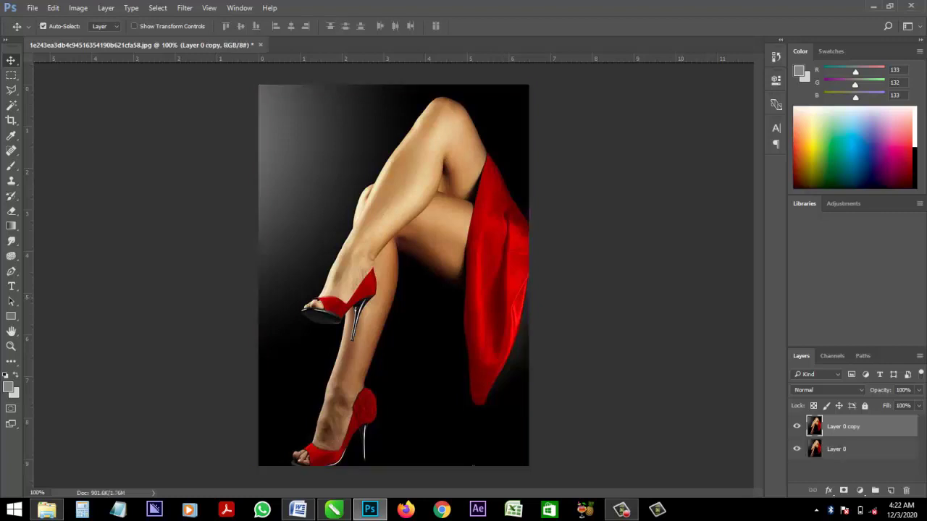
pyautogui.click(840, 449)
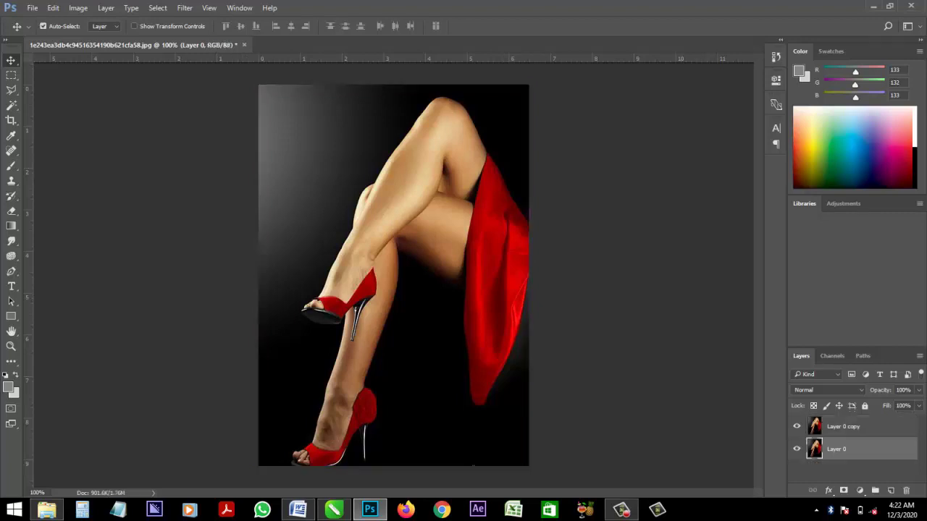
pyautogui.click(843, 427)
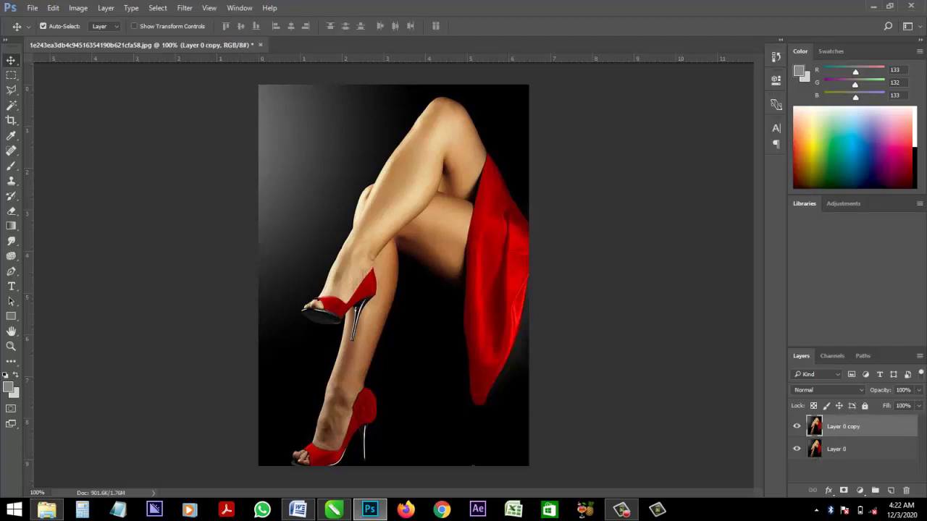
pyautogui.click(840, 449)
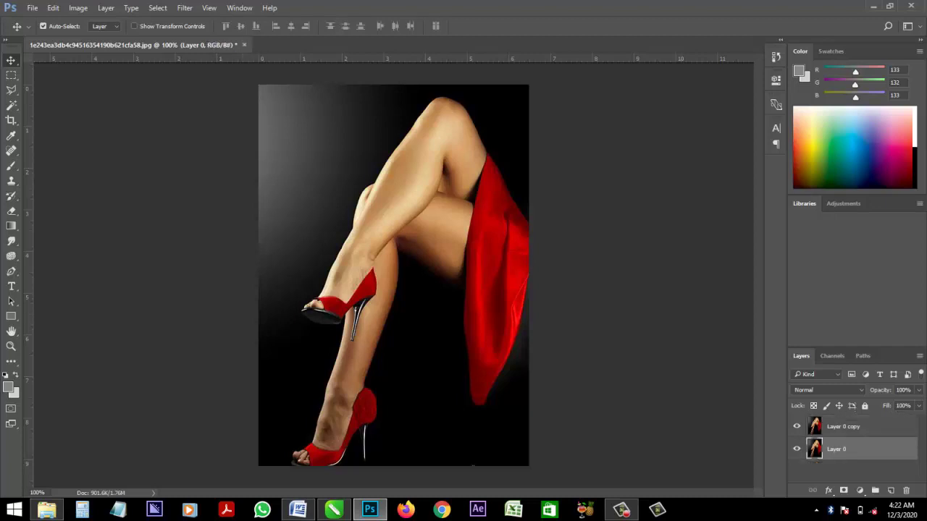
pyautogui.click(844, 427)
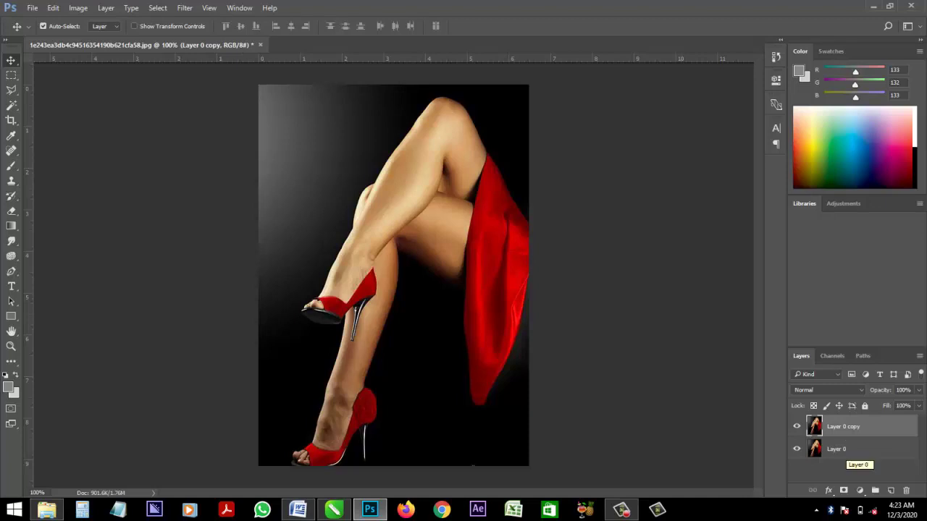
pyautogui.click(851, 449)
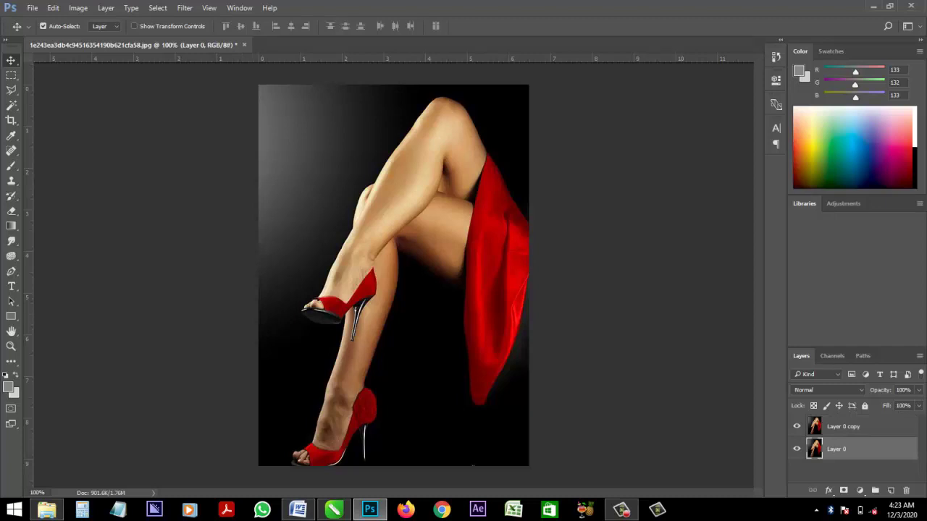
pyautogui.click(851, 428)
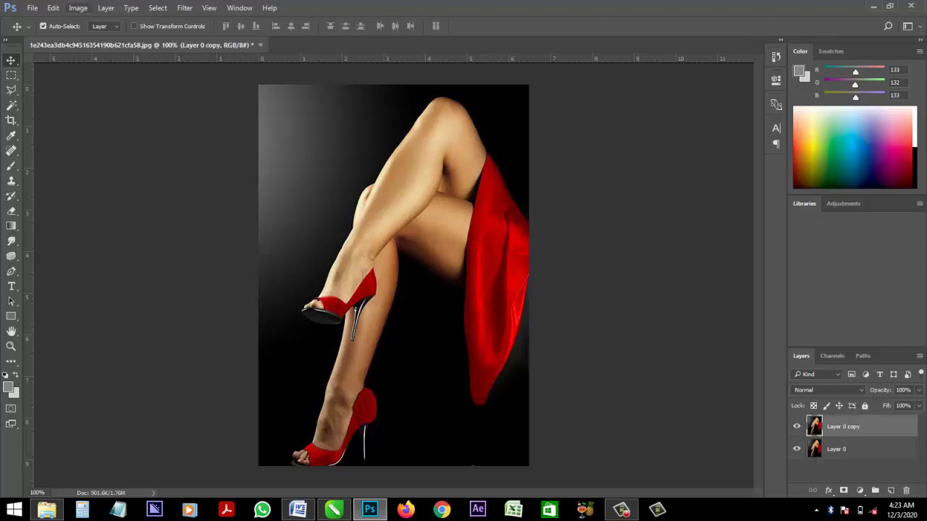
# Apply a Black & White adjustment with the Default preset to Layer 0 copy
pyautogui.click(78, 8)
pyautogui.moveTo(95, 38)
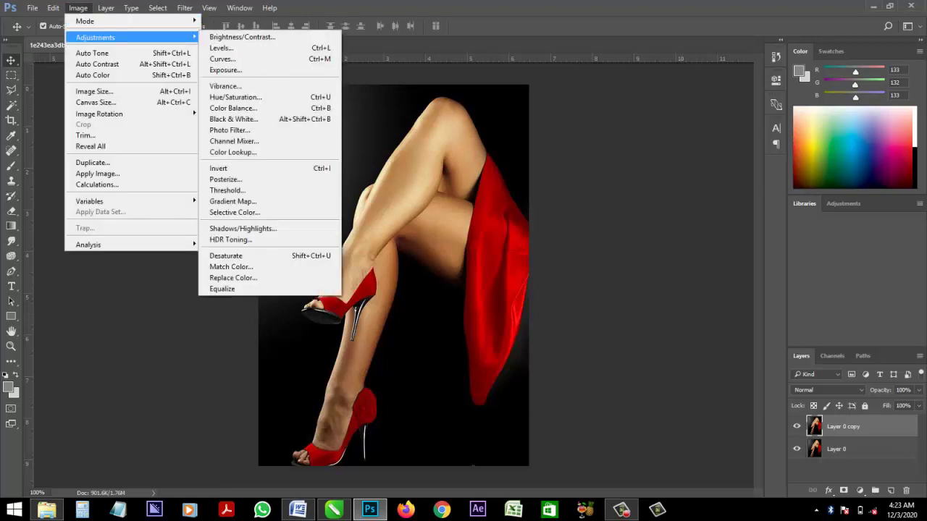
pyautogui.press('Down')
pyautogui.press('Down')
pyautogui.press('Down')
pyautogui.press('Down')
pyautogui.press('Down')
pyautogui.press('Down')
pyautogui.press('Down')
pyautogui.press('Down')
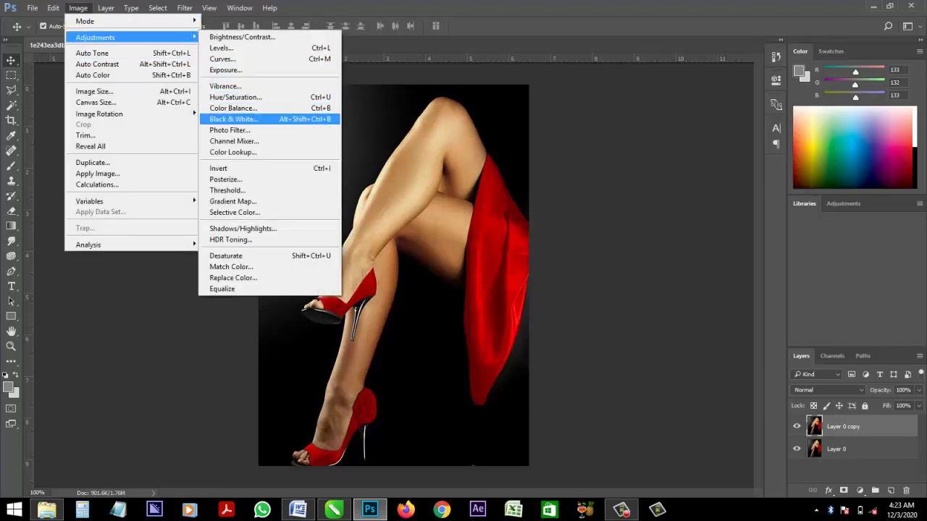
pyautogui.press('Return')
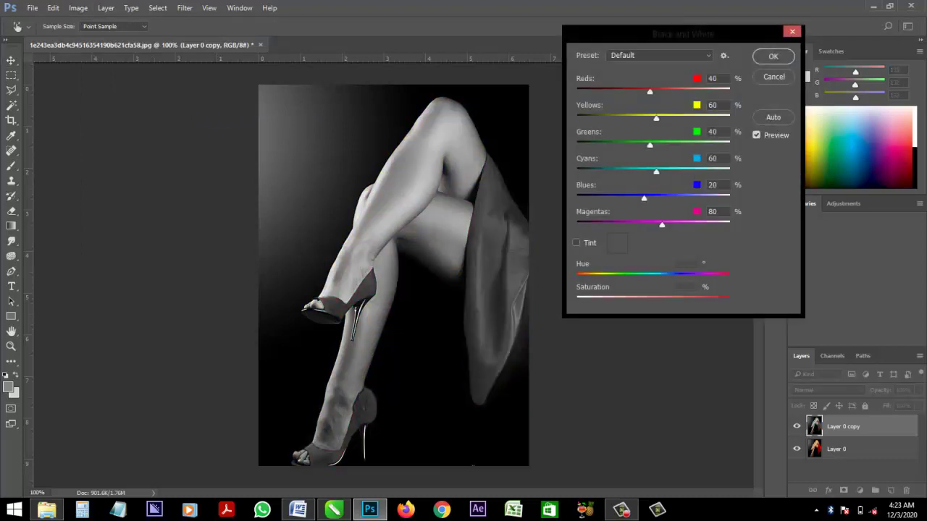
pyautogui.press('Return')
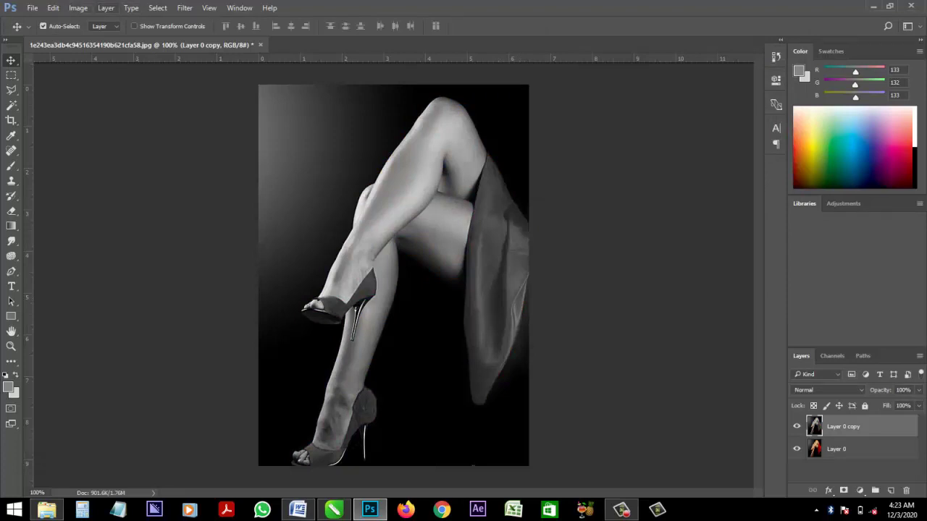
# Reapply the Black & White adjustment with its Default preset to the already converted Layer 0 copy
pyautogui.click(78, 8)
pyautogui.moveTo(130, 37)
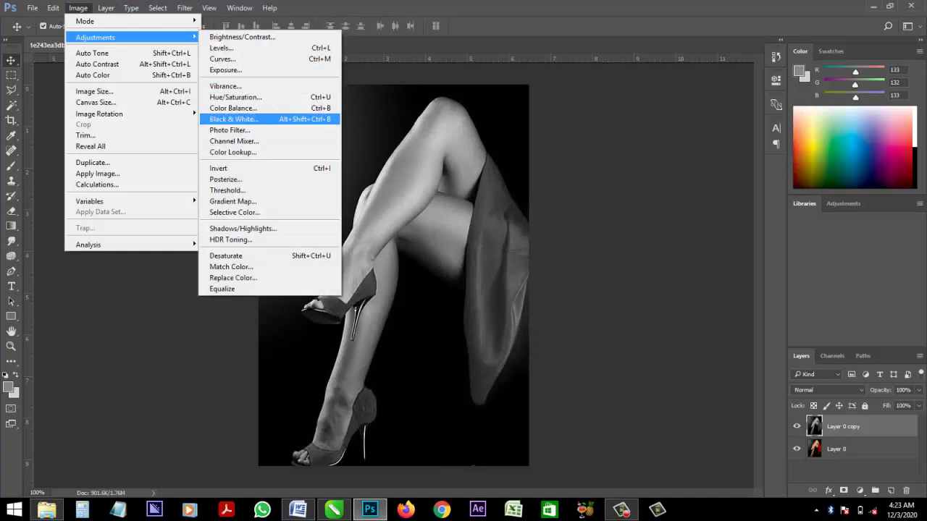
pyautogui.click(232, 118)
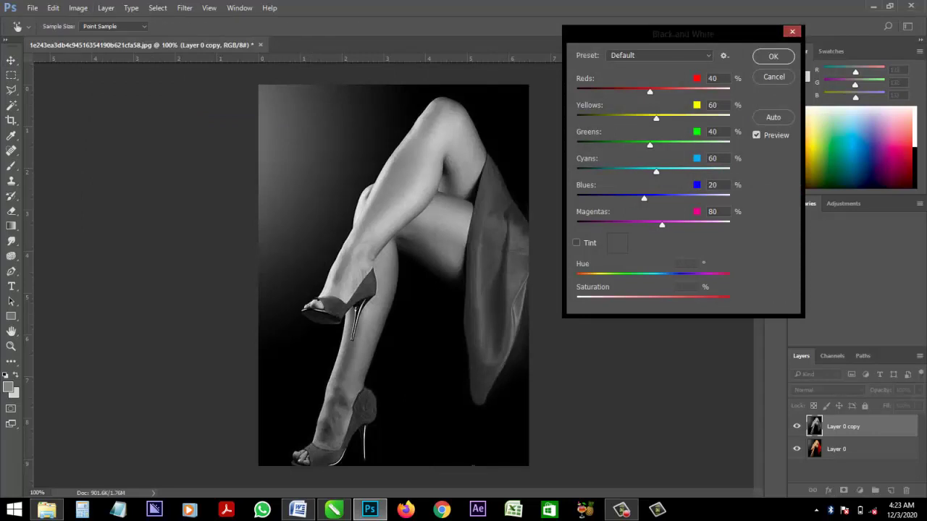
pyautogui.press('Return')
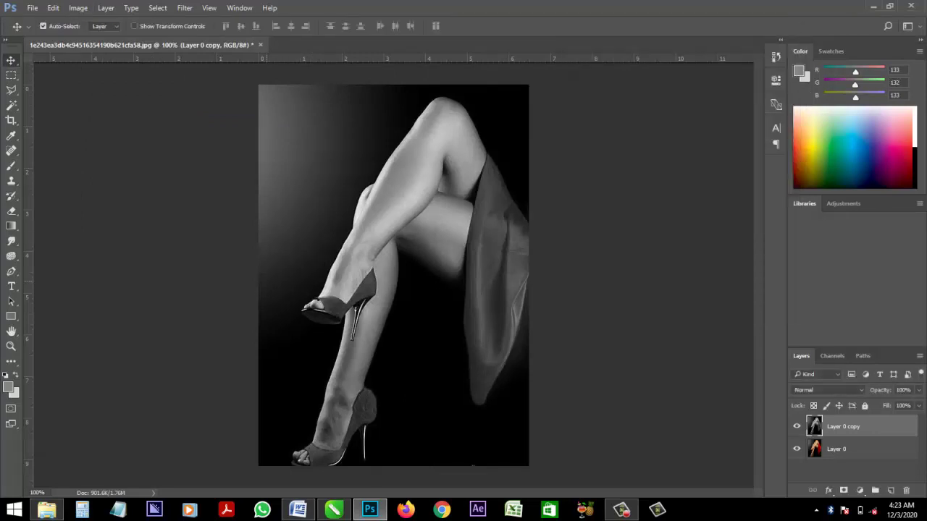
# Trace a closed Polygonal Lasso selection around the raised foot's shoe, including its sole and stiletto heel but leaving out the toes
pyautogui.click(11, 90)
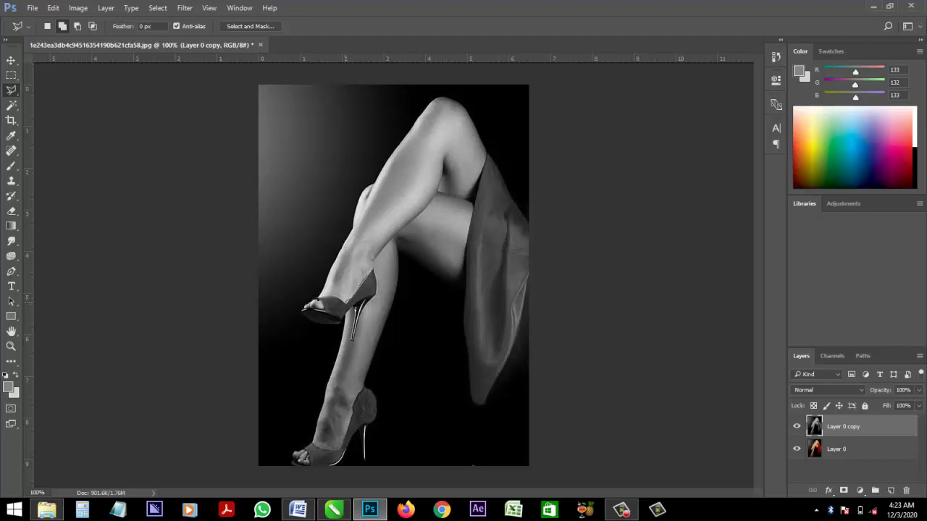
pyautogui.hotkey('ctrl', '+')
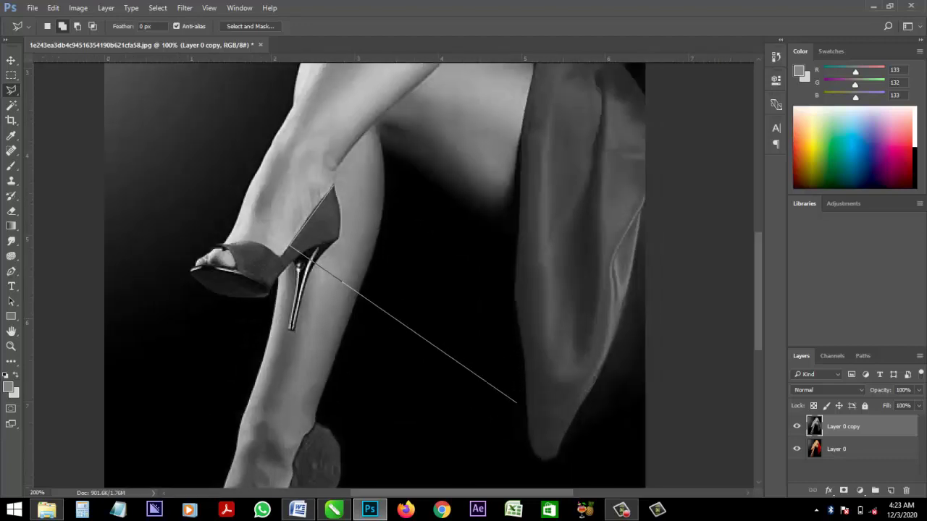
pyautogui.scroll(3, 516, 402)
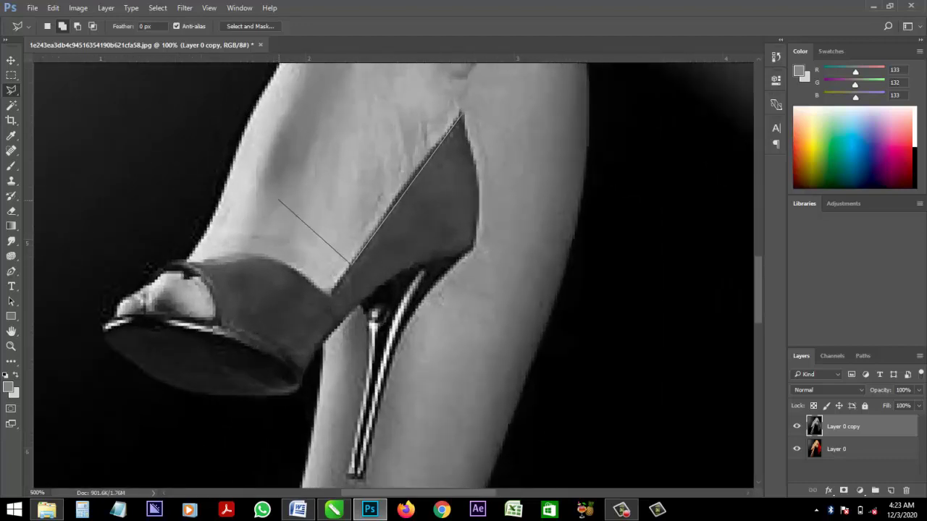
pyautogui.press('BackSpace')
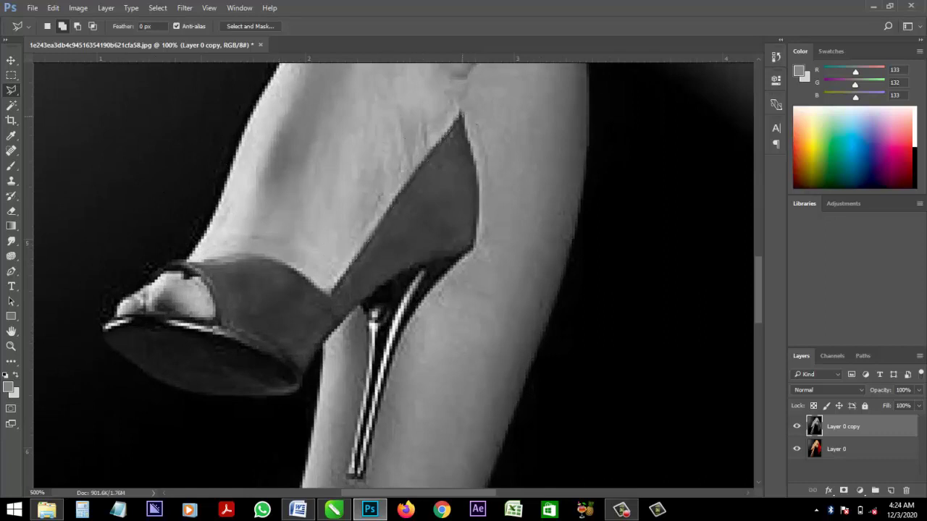
pyautogui.click(461, 114)
pyautogui.click(331, 295)
pyautogui.click(264, 255)
pyautogui.click(190, 256)
pyautogui.click(158, 271)
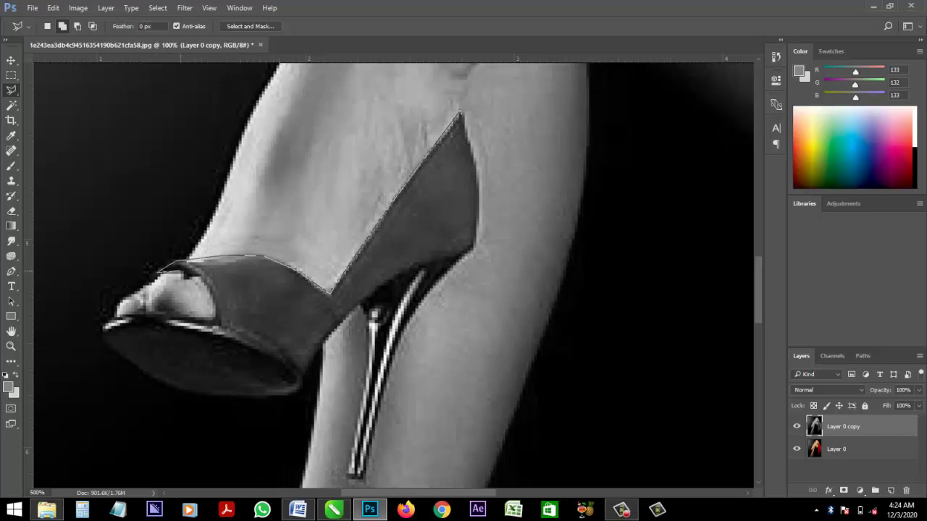
pyautogui.click(198, 277)
pyautogui.click(209, 291)
pyautogui.click(217, 311)
pyautogui.click(217, 322)
pyautogui.click(131, 313)
pyautogui.click(103, 326)
pyautogui.click(116, 354)
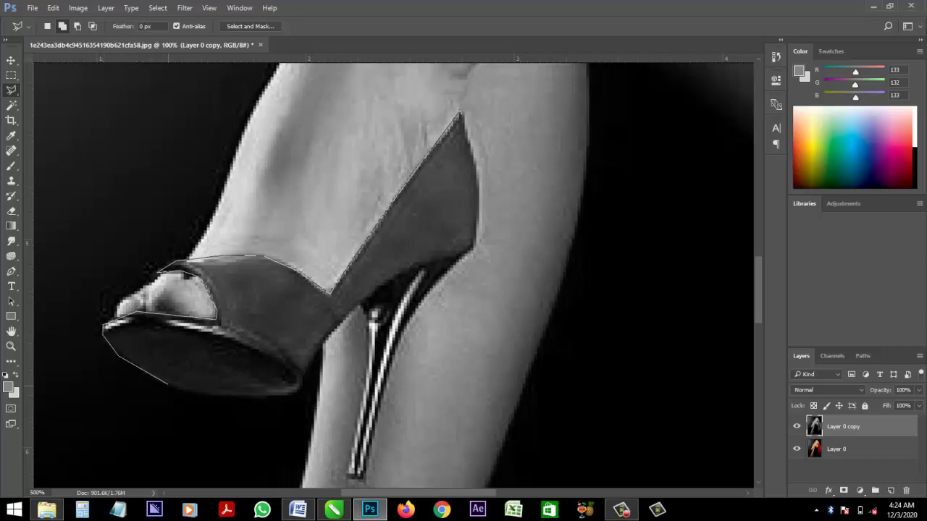
pyautogui.click(203, 395)
pyautogui.click(281, 397)
pyautogui.click(301, 388)
pyautogui.click(311, 355)
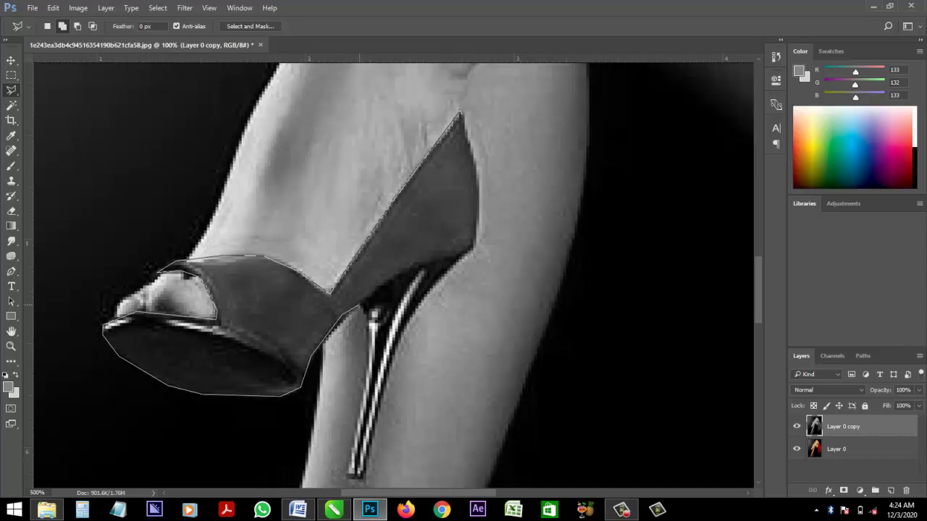
pyautogui.press('BackSpace')
pyautogui.click(369, 331)
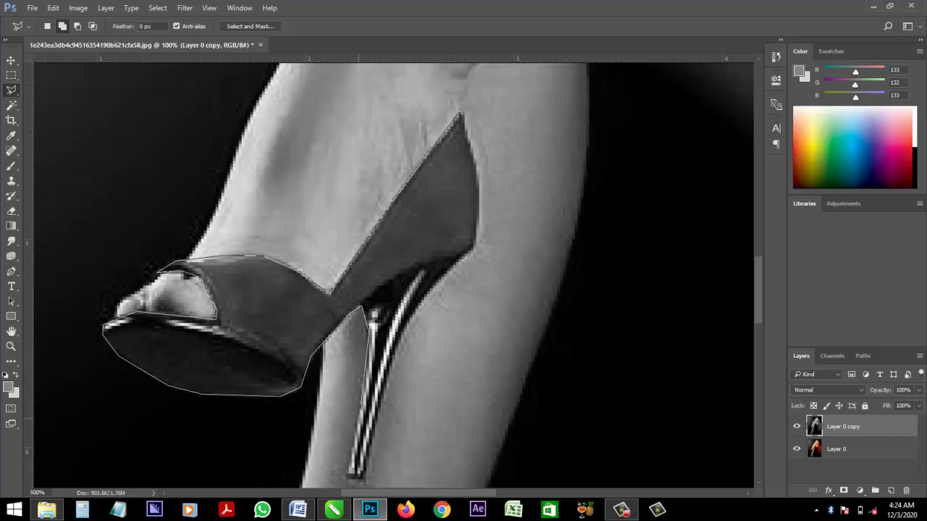
pyautogui.click(360, 420)
pyautogui.click(347, 475)
pyautogui.click(371, 447)
pyautogui.click(399, 341)
pyautogui.click(412, 310)
pyautogui.click(427, 285)
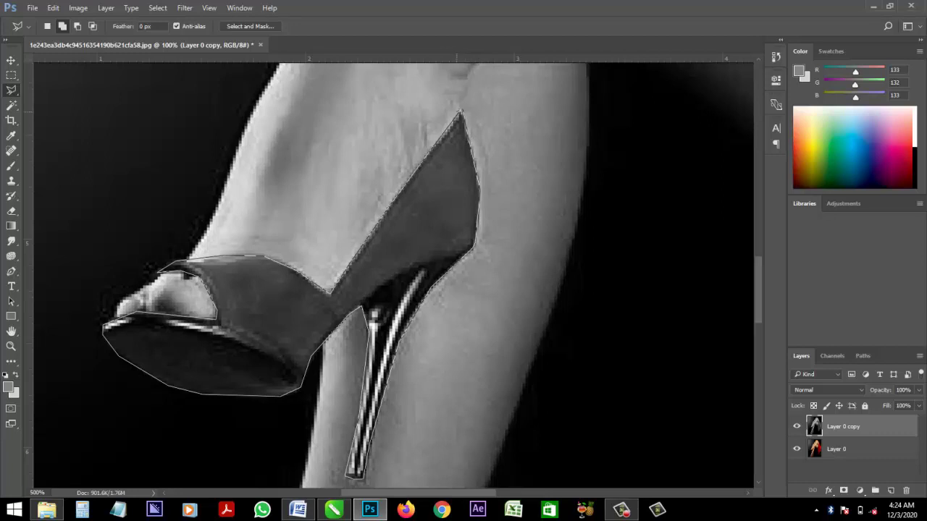
pyautogui.click(461, 112)
# Feather the shoe selection
pyautogui.rightClick(438, 186)
pyautogui.click(471, 219)
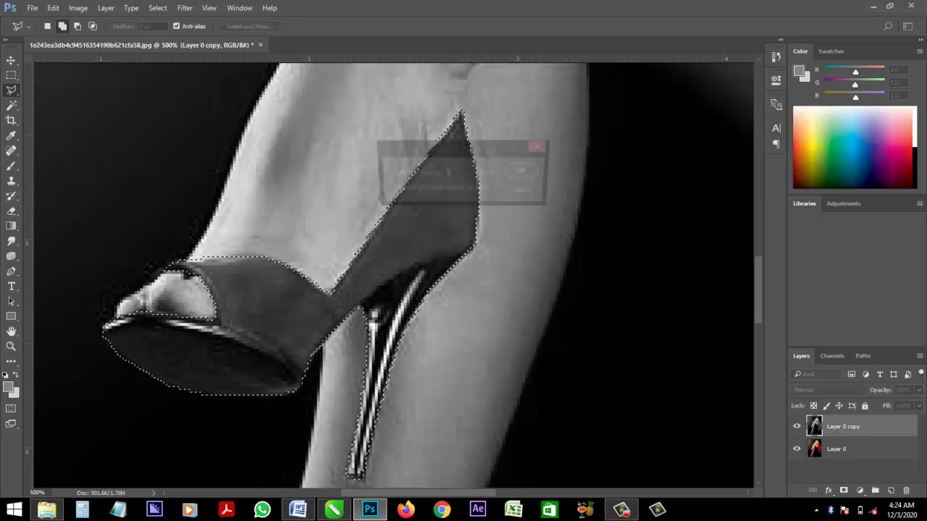
pyautogui.click(525, 171)
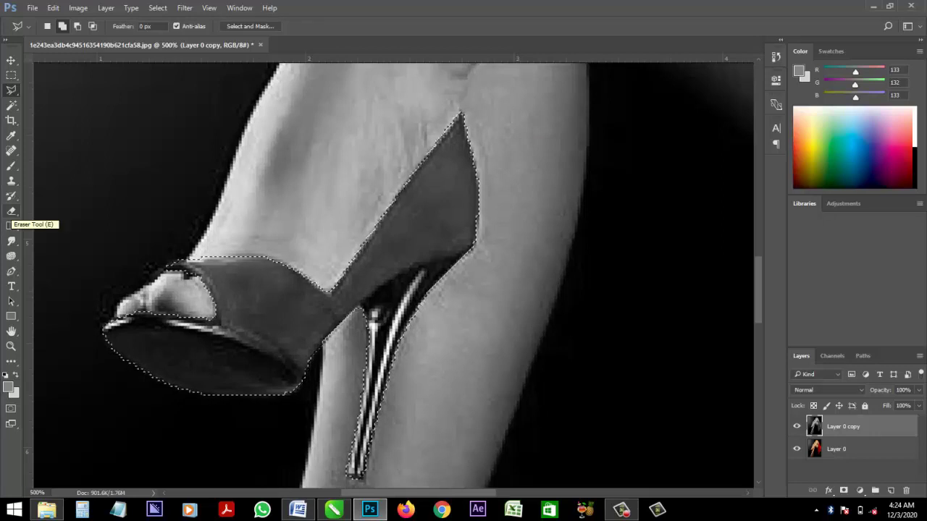
# Erase the black-and-white layer inside the raised foot's shoe selection to reveal the original red
pyautogui.click(10, 211)
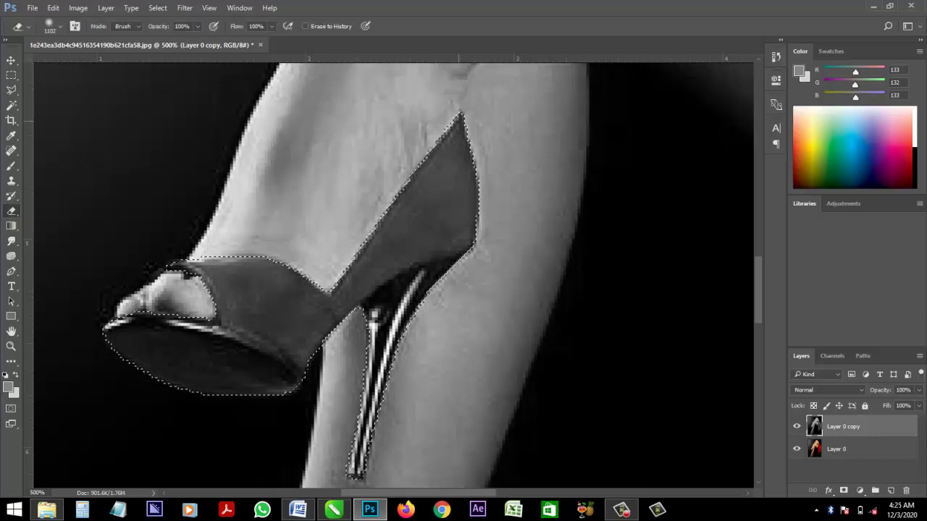
pyautogui.click(446, 254)
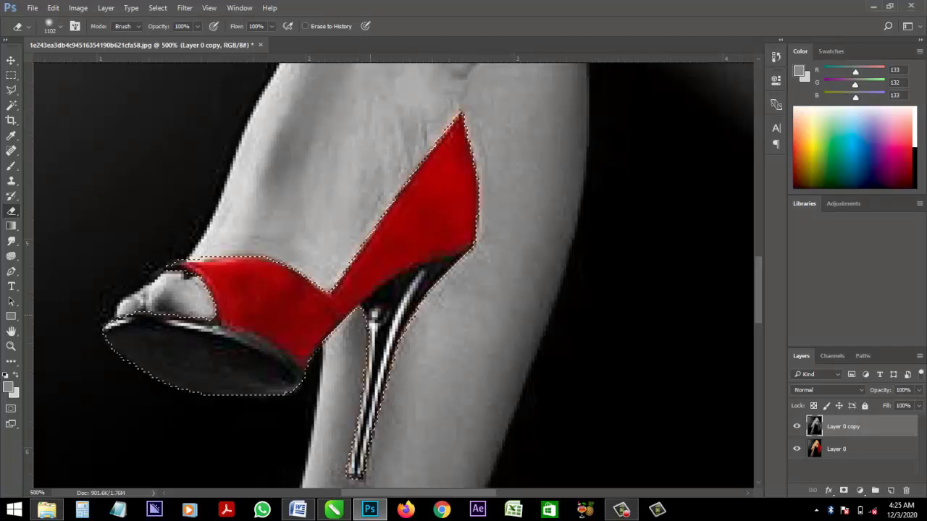
pyautogui.moveTo(301, 265); pyautogui.dragTo(430, 273)
pyautogui.hotkey('ctrl', '-')
pyautogui.hotkey('ctrl', '-')
pyautogui.hotkey('ctrl', '-')
pyautogui.hotkey('ctrl', '-')
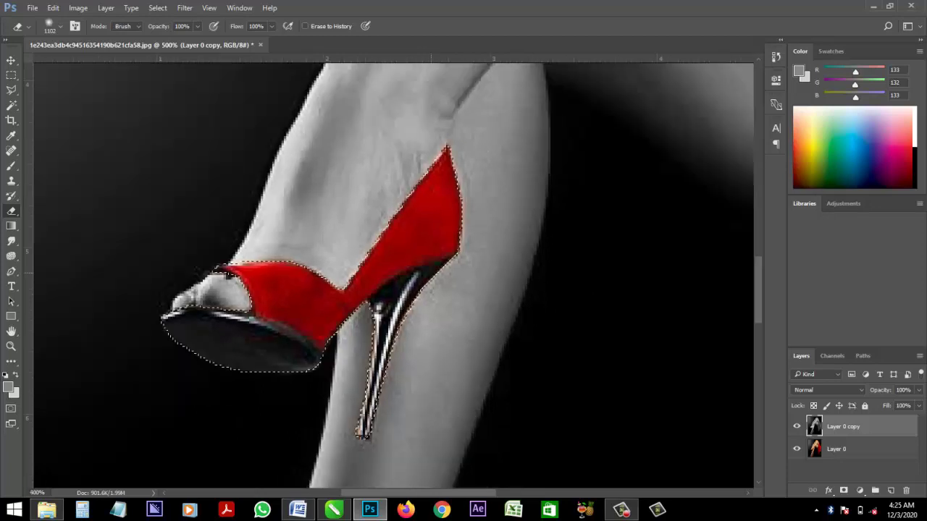
pyautogui.scroll(-3, 393, 275)
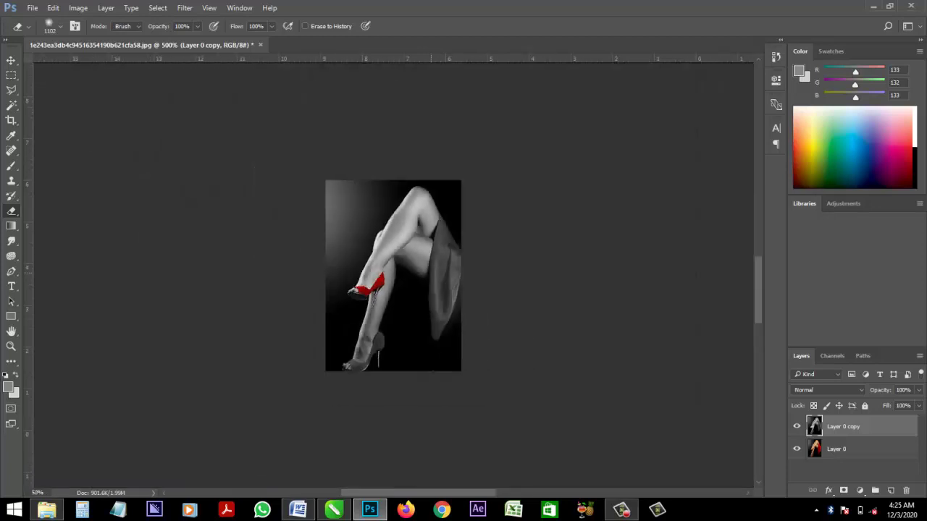
pyautogui.scroll(3, 393, 275)
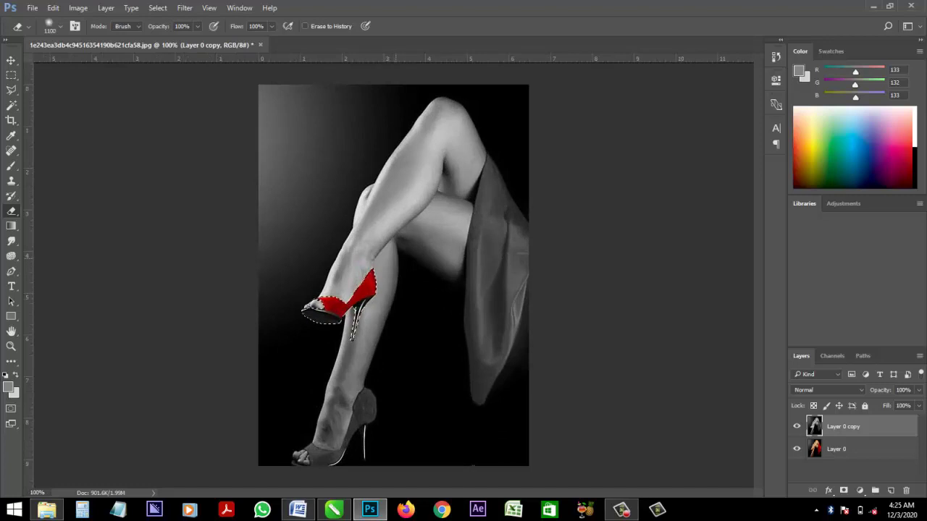
# Reduce the eraser brush to 60 px and deselect the raised foot's shoe
pyautogui.press('[')
pyautogui.press('[')
pyautogui.press('[')
pyautogui.press('[')
pyautogui.press('[')
pyautogui.press('[')
pyautogui.press('[')
pyautogui.press('[')
pyautogui.press('[')
pyautogui.press('[')
pyautogui.press('[')
pyautogui.press('[')
pyautogui.press('[')
pyautogui.press('[')
pyautogui.press('[')
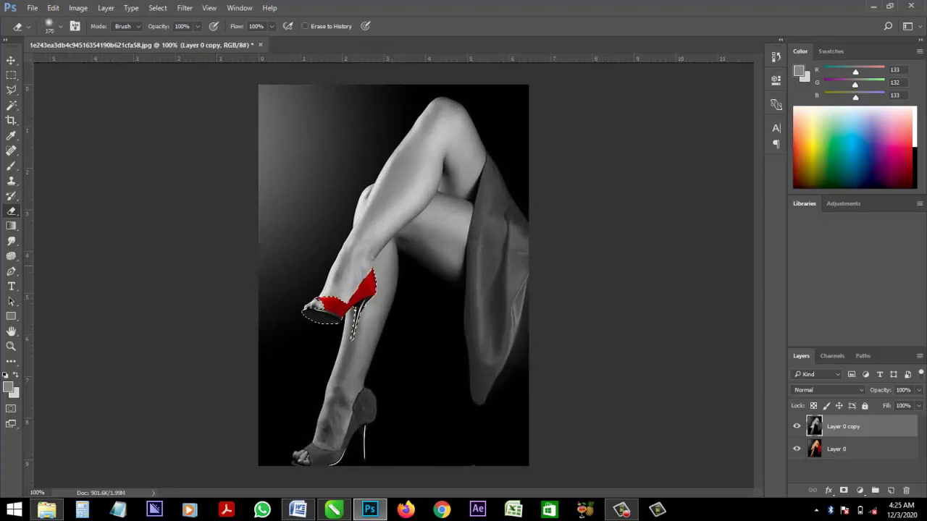
pyautogui.press('[')
pyautogui.hotkey('ctrl', 'd')
# Trace a closed Polygonal Lasso selection around the draped cloth, extending past the image's right edge
pyautogui.press('l')
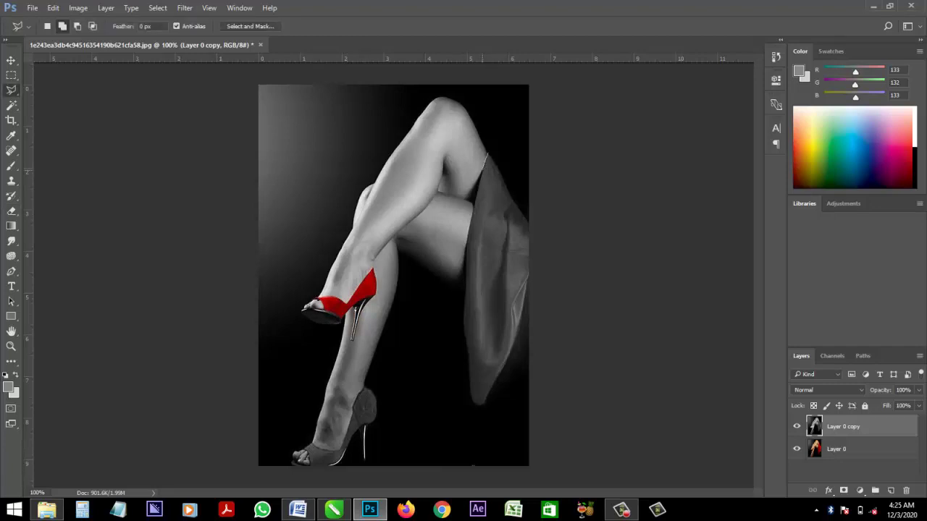
pyautogui.click(474, 204)
pyautogui.click(466, 260)
pyautogui.click(465, 307)
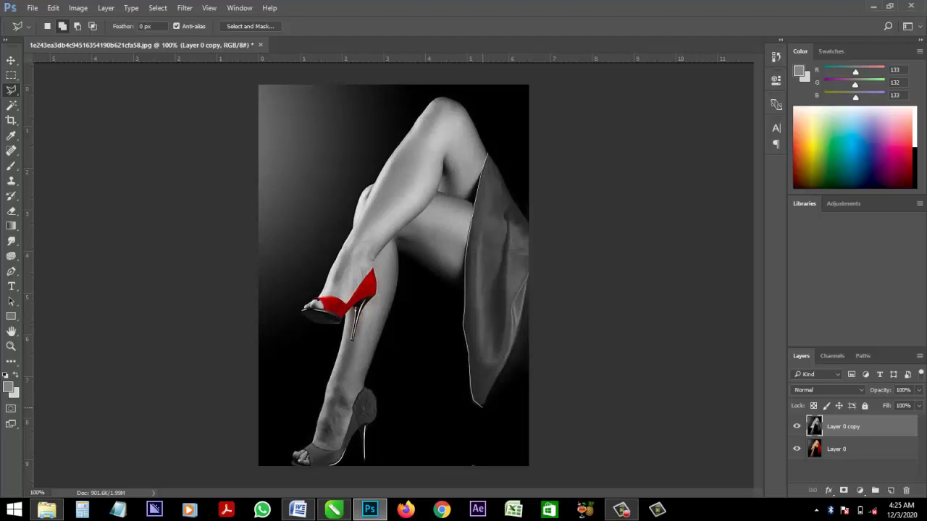
pyautogui.click(482, 407)
pyautogui.click(533, 360)
pyautogui.click(564, 257)
pyautogui.click(564, 218)
pyautogui.click(530, 224)
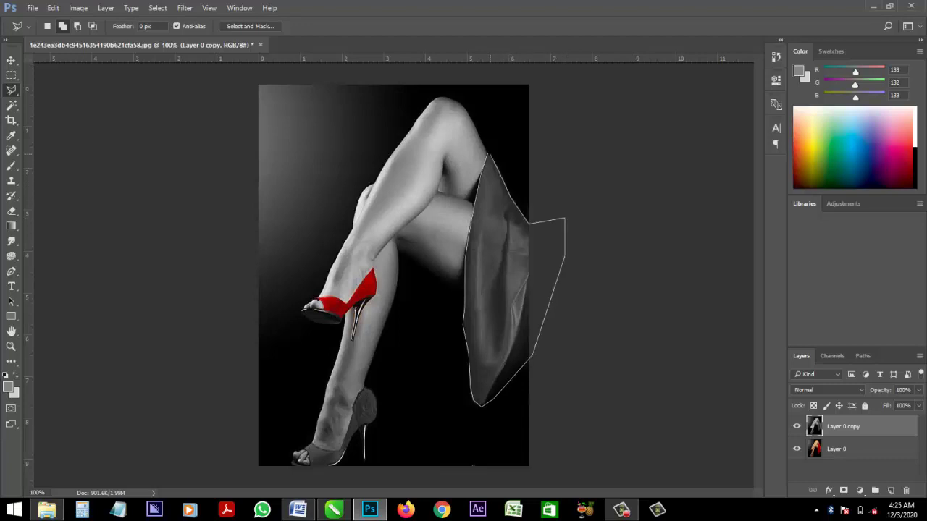
pyautogui.click(488, 153)
pyautogui.rightClick(488, 209)
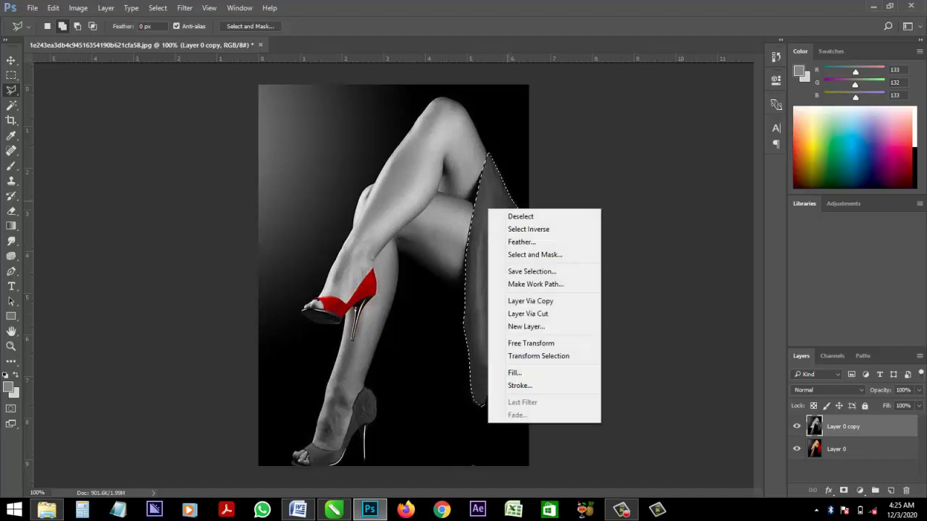
pyautogui.click(529, 229)
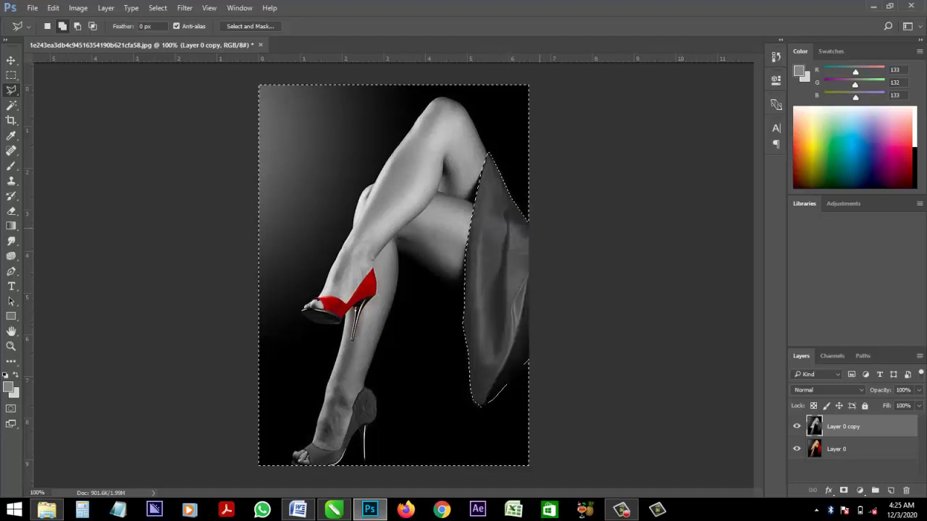
pyautogui.hotkey('ctrl', 'z')
# Feather the draped cloth selection without applying the effect at canvas bounds
pyautogui.rightClick(505, 239)
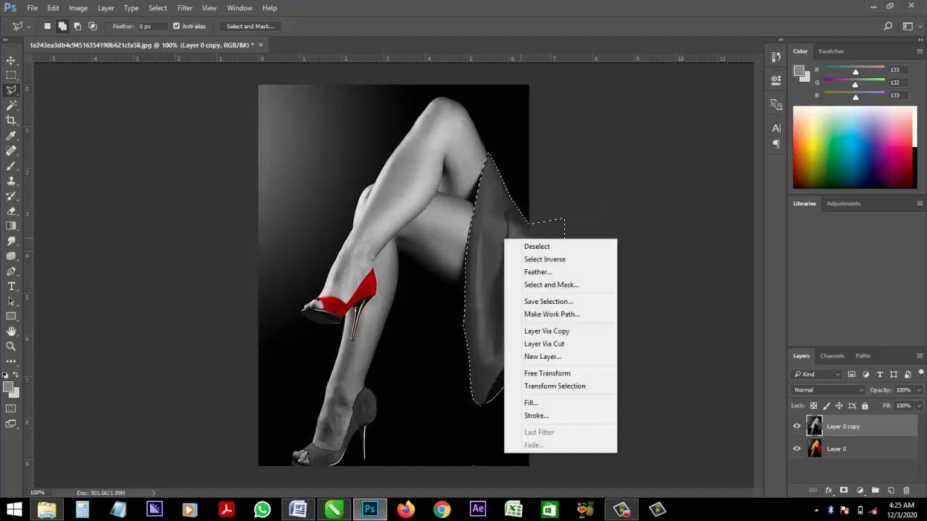
pyautogui.click(537, 272)
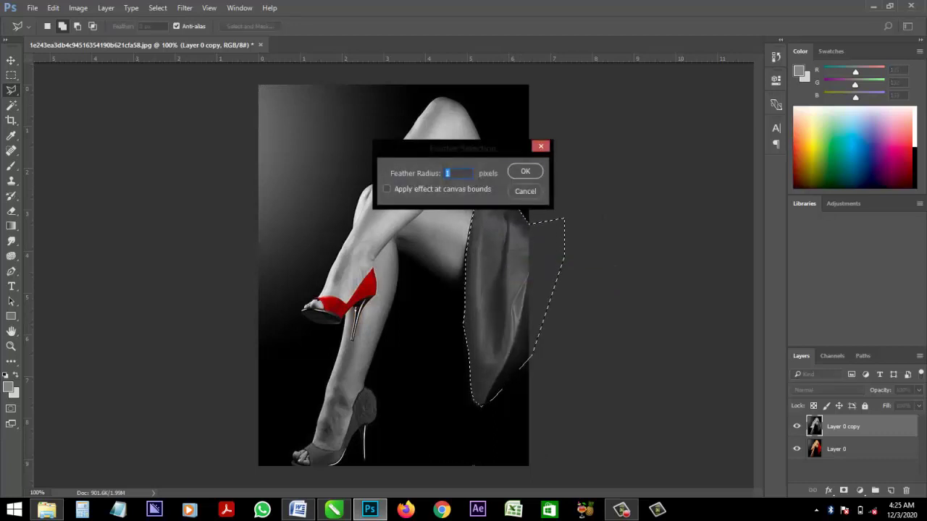
pyautogui.click(526, 171)
# Erase the black-and-white layer inside the cloth selection with a 90 px eraser to reveal the red, and deselect
pyautogui.click(11, 210)
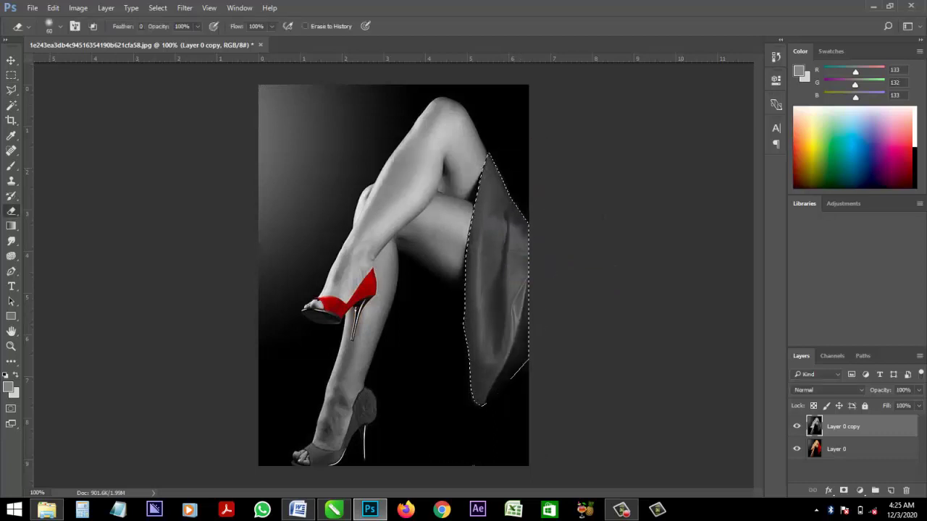
pyautogui.press(']')
pyautogui.press(']')
pyautogui.press(']')
pyautogui.moveTo(506, 226); pyautogui.dragTo(519, 277)
pyautogui.moveTo(511, 333)
pyautogui.mouseDown()
pyautogui.moveTo(493, 181)
pyautogui.moveTo(482, 391)
pyautogui.mouseUp()
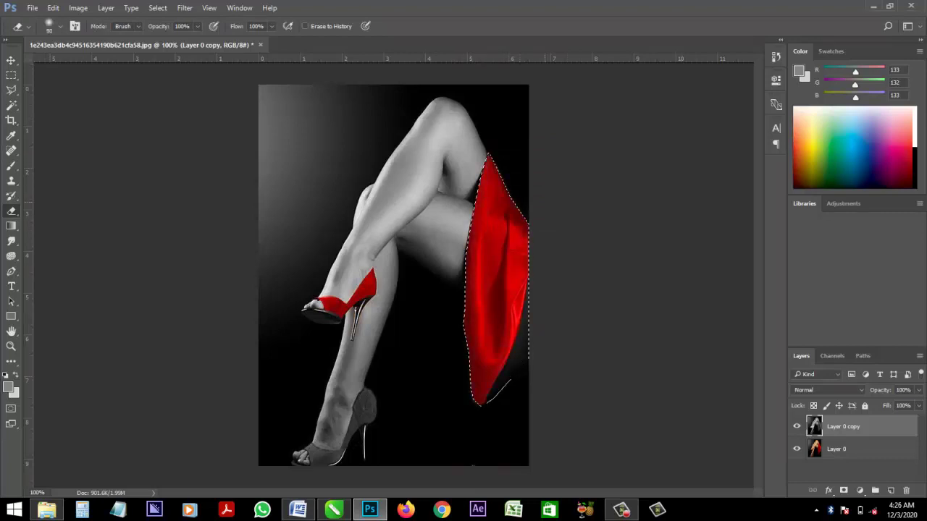
pyautogui.hotkey('ctrl', 'd')
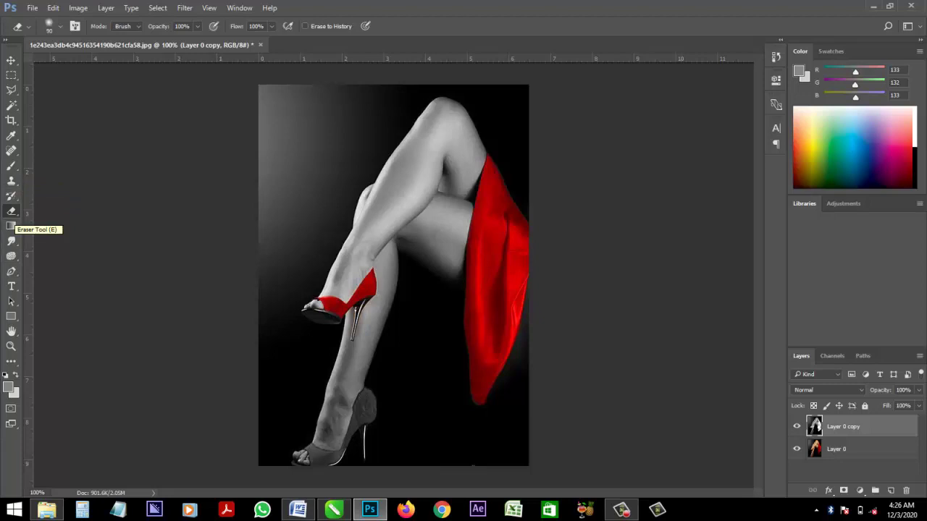
# Trace a closed Polygonal Lasso selection around the standing foot's shoe, including the stiletto heel but leaving out the toes and foot
pyautogui.click(11, 90)
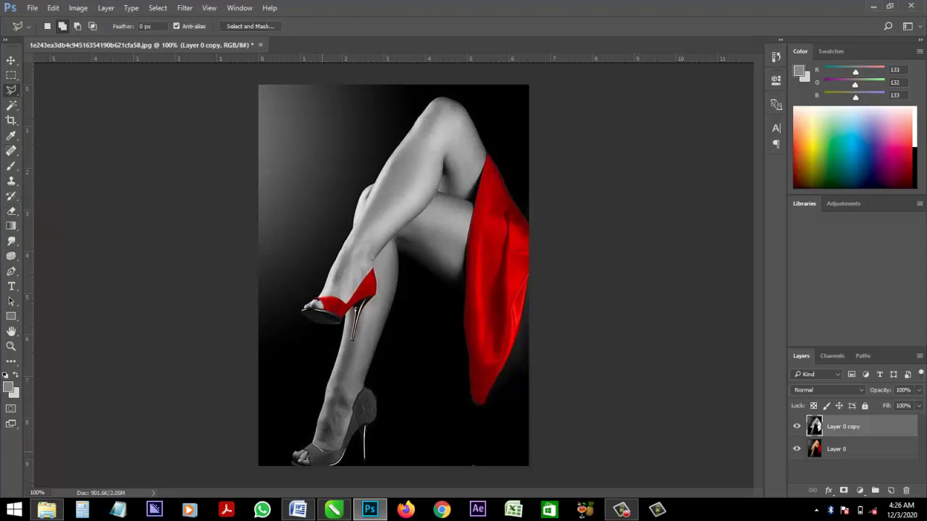
pyautogui.click(363, 460)
pyautogui.hotkey('ctrl', '+')
pyautogui.hotkey('ctrl', '+')
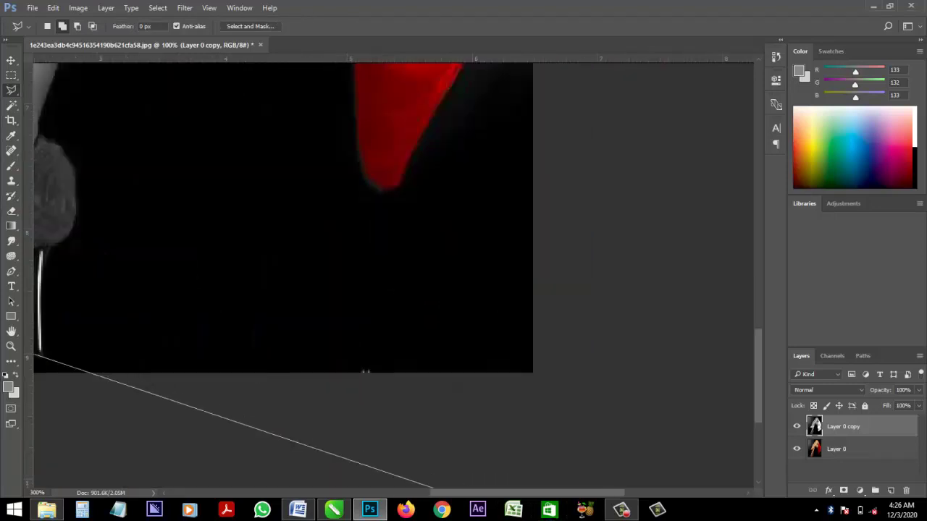
pyautogui.scroll(1, 377, 318)
pyautogui.hscroll(-3, 377, 319)
pyautogui.scroll(-1, 523, 225)
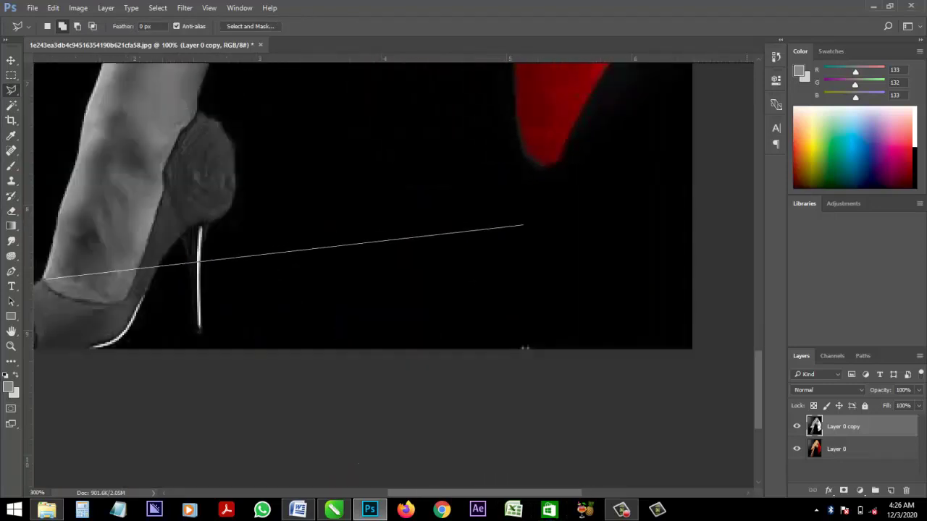
pyautogui.hotkey('ctrl', '-')
pyautogui.hotkey('ctrl', '+')
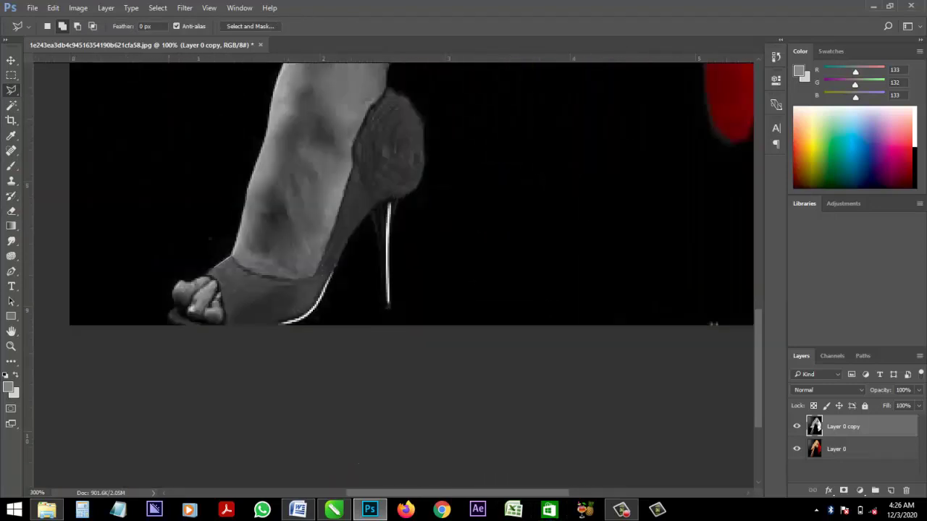
pyautogui.hotkey('ctrl', '+')
pyautogui.hotkey('ctrl', '+')
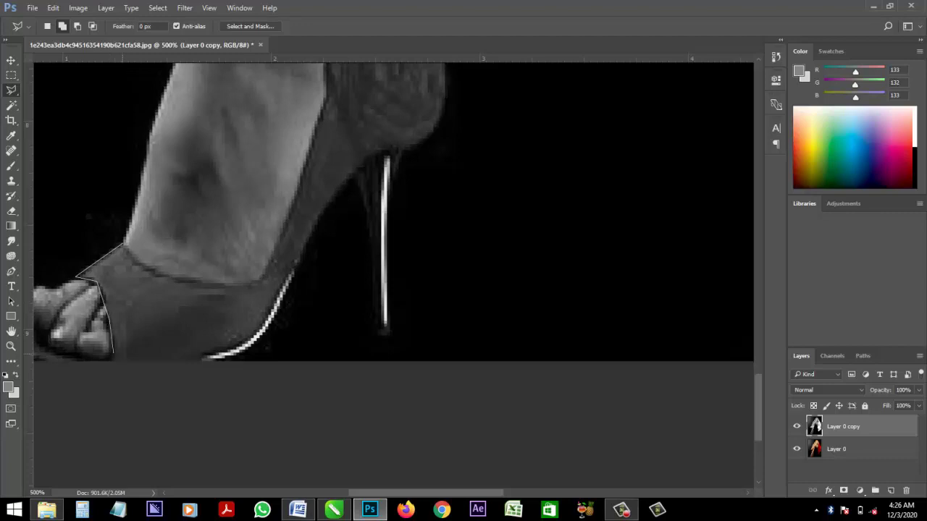
pyautogui.click(113, 357)
pyautogui.click(192, 369)
pyautogui.click(292, 274)
pyautogui.click(315, 226)
pyautogui.click(355, 174)
pyautogui.click(373, 274)
pyautogui.click(394, 334)
pyautogui.click(390, 192)
pyautogui.click(431, 132)
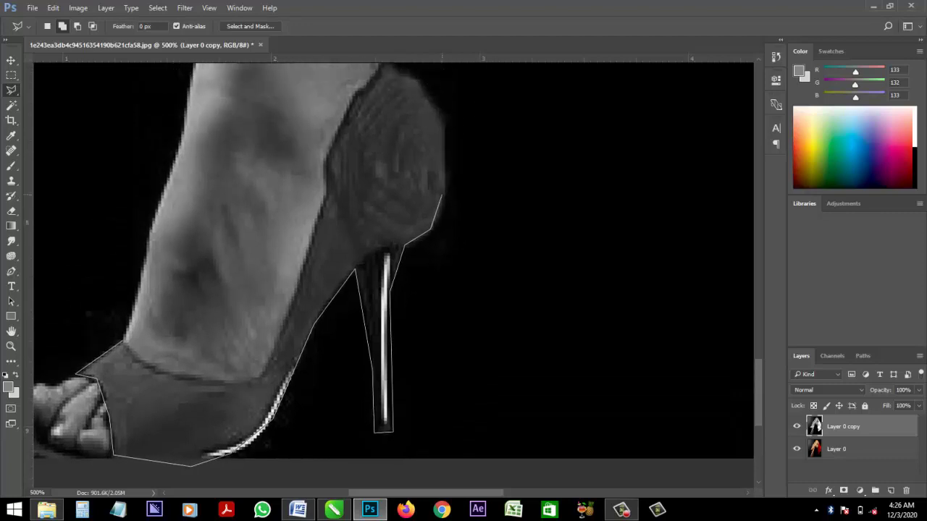
pyautogui.click(441, 210)
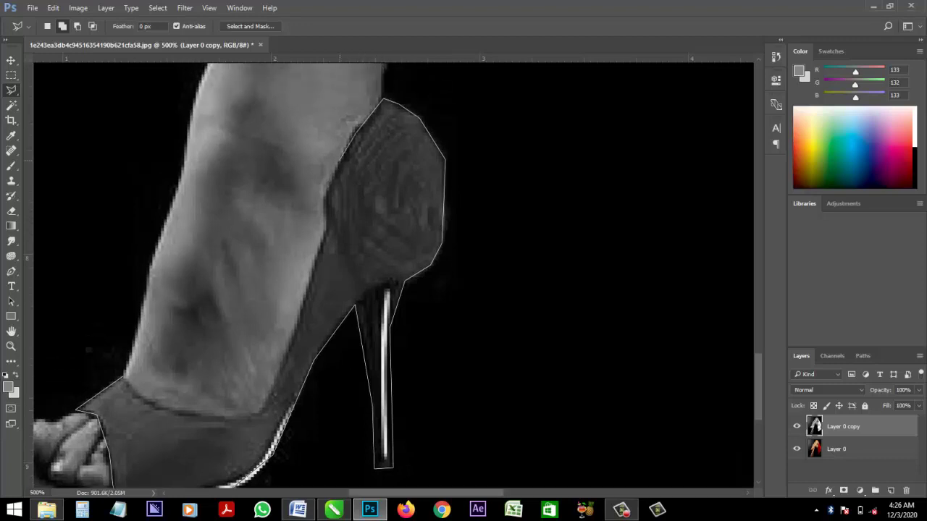
pyautogui.click(325, 234)
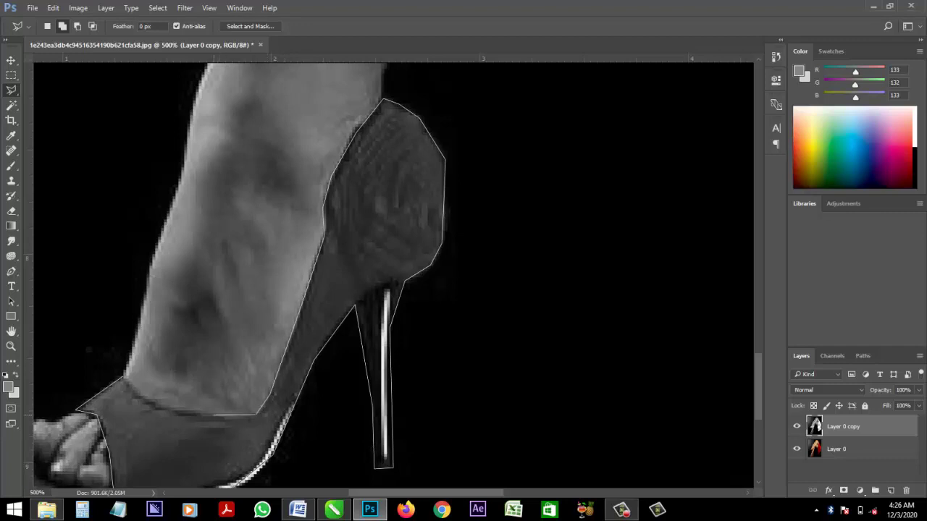
pyautogui.click(145, 399)
pyautogui.click(124, 377)
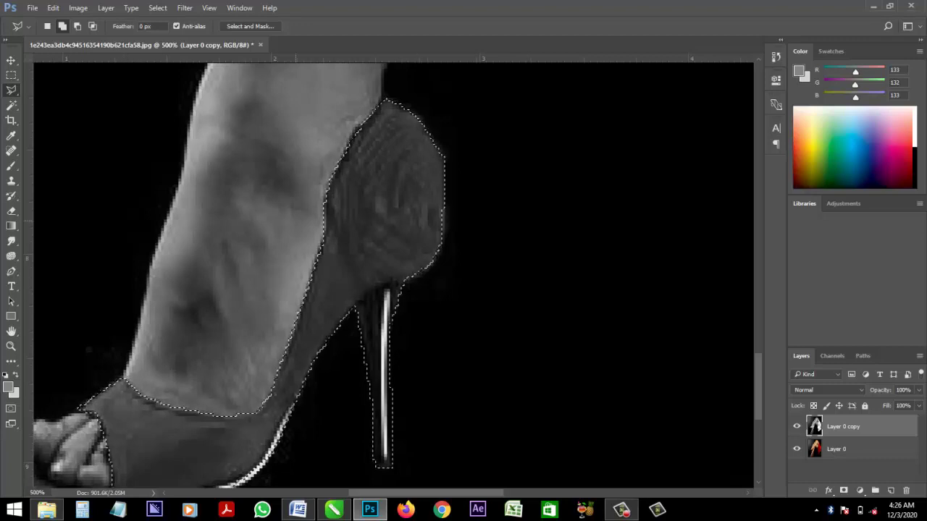
# Feather the standing foot's shoe selection without applying the effect at canvas bounds
pyautogui.rightClick(377, 192)
pyautogui.click(410, 223)
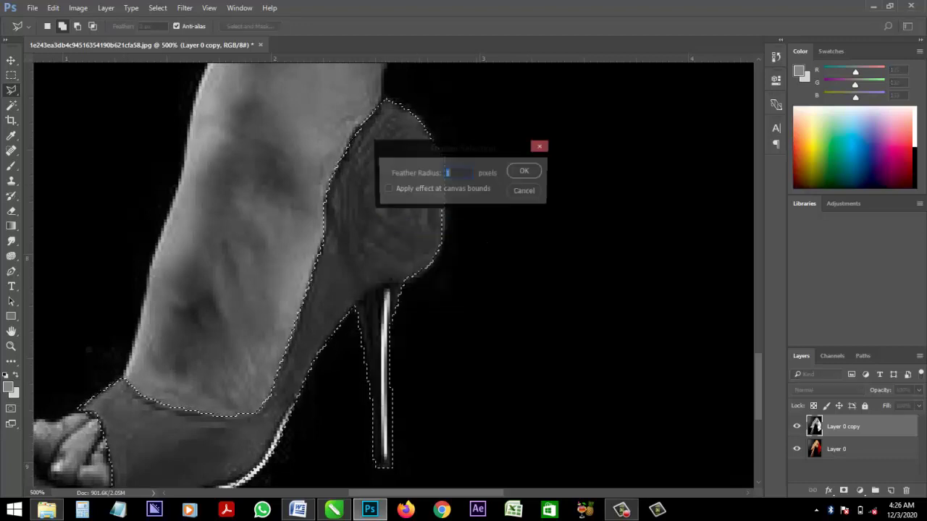
pyautogui.press('Return')
# Erase the black-and-white layer inside the standing foot's shoe selection to reveal its red color, and deselect
pyautogui.hotkey('ctrl', '+')
pyautogui.hotkey('ctrl', '+')
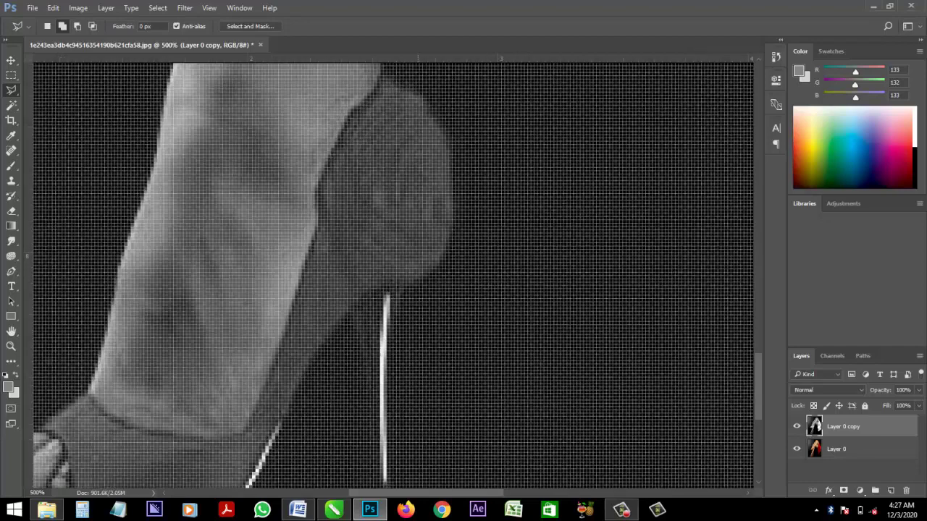
pyautogui.hotkey('ctrl', '-')
pyautogui.hotkey('ctrl', '-')
pyautogui.hotkey('ctrl', '-')
pyautogui.hotkey('ctrl', '-')
pyautogui.hotkey('ctrl', '-')
pyautogui.hotkey('ctrl', '-')
pyautogui.hotkey('ctrl', '-')
pyautogui.hotkey('ctrl', '-')
pyautogui.hotkey('ctrl', '-')
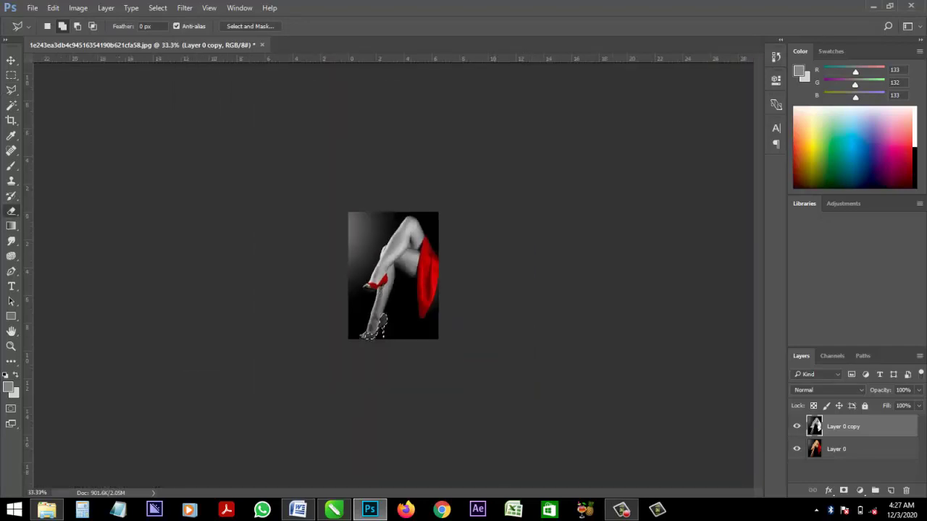
pyautogui.click(11, 211)
pyautogui.moveTo(369, 335); pyautogui.dragTo(383, 327)
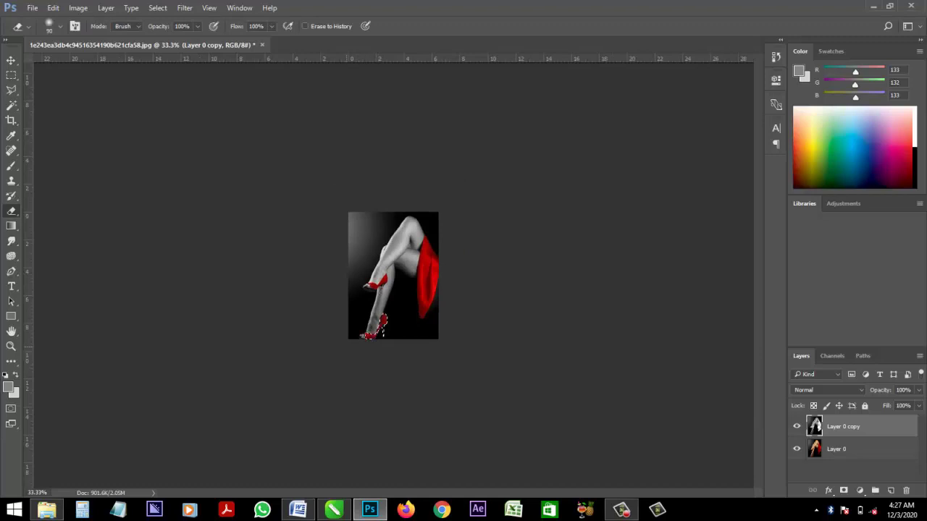
pyautogui.hotkey('ctrl', '+')
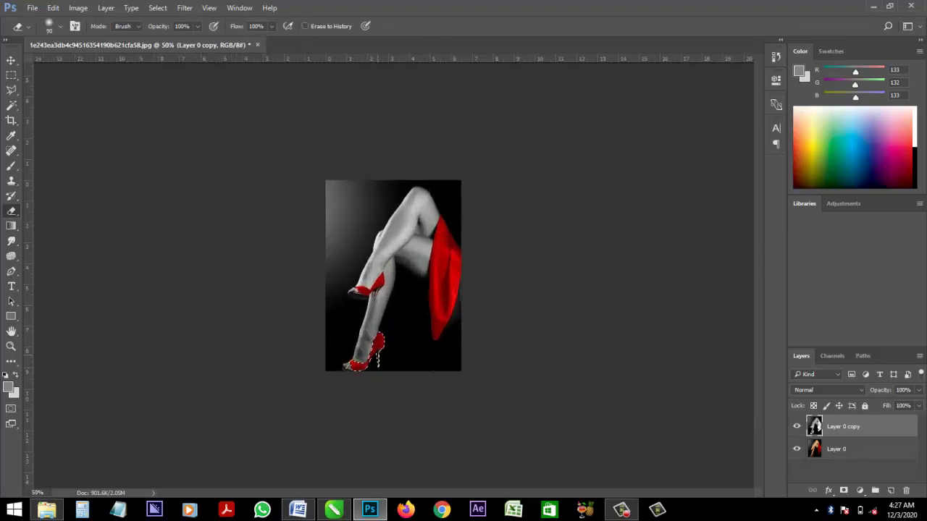
pyautogui.hotkey('ctrl', '+')
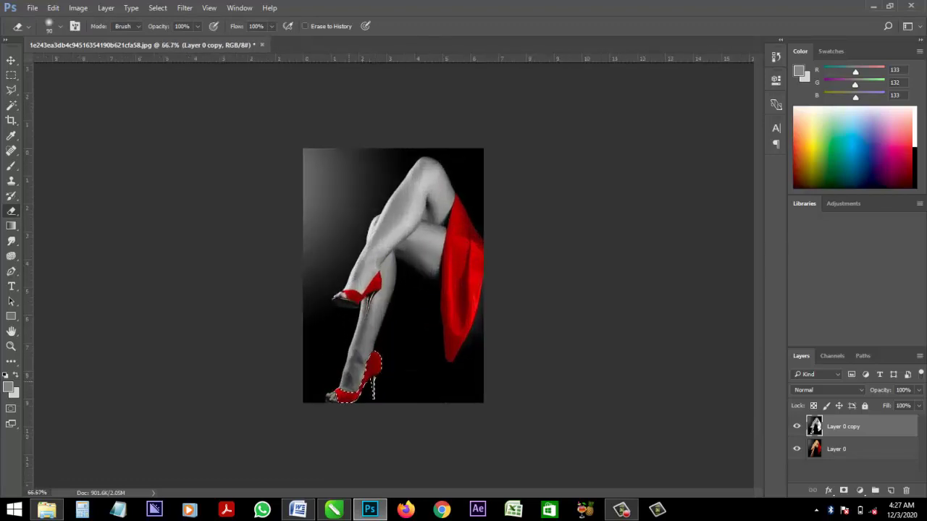
pyautogui.hotkey('ctrl', 'd')
# Merge Layer 0 copy and Layer 0 into a single layer with Merge Visible
pyautogui.press('v')
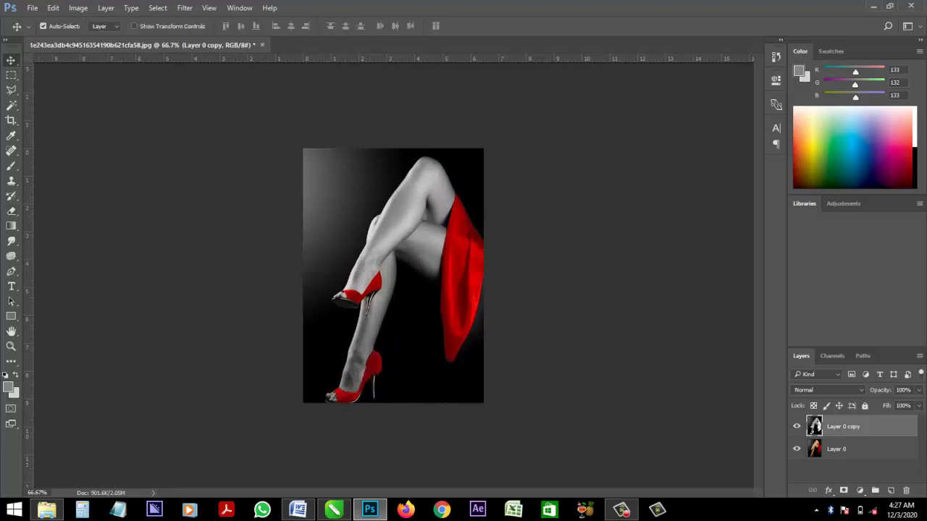
pyautogui.moveTo(464, 203); pyautogui.dragTo(410, 199)
pyautogui.rightClick(854, 450)
pyautogui.click(855, 453)
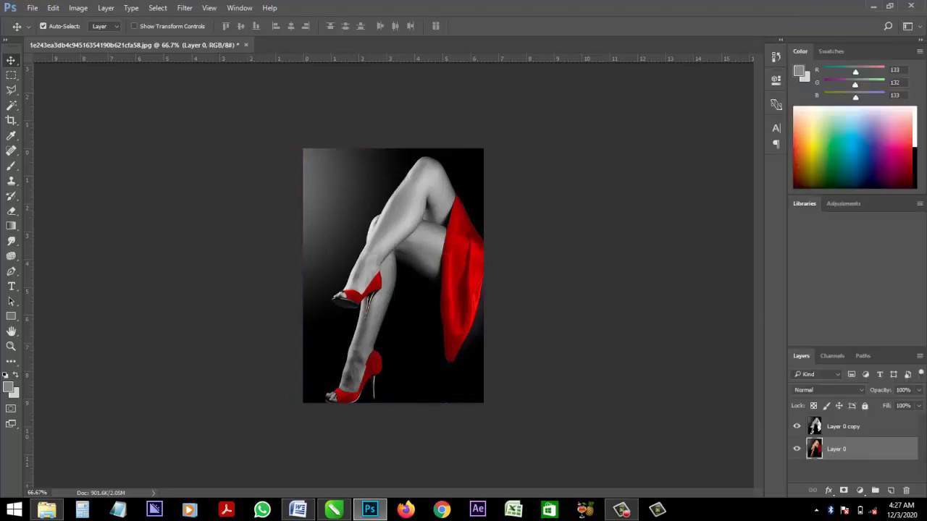
pyautogui.rightClick(841, 427)
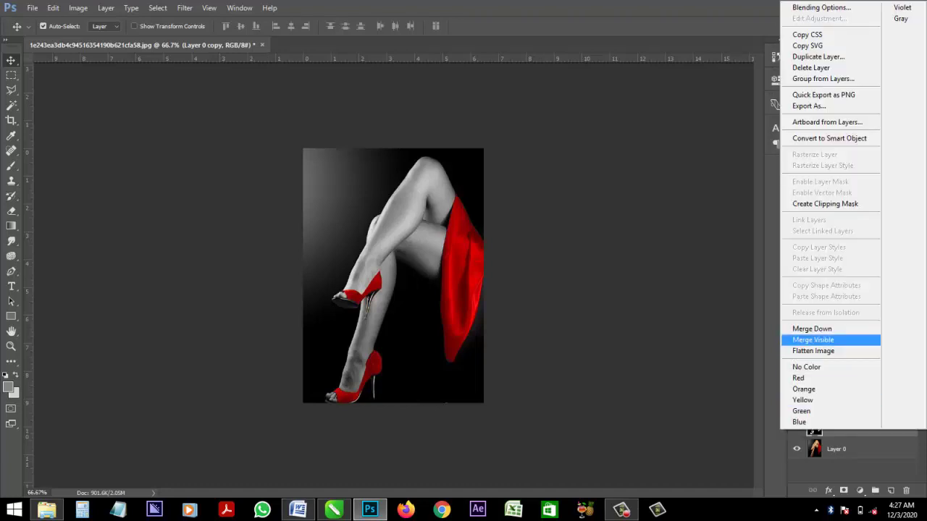
pyautogui.click(813, 340)
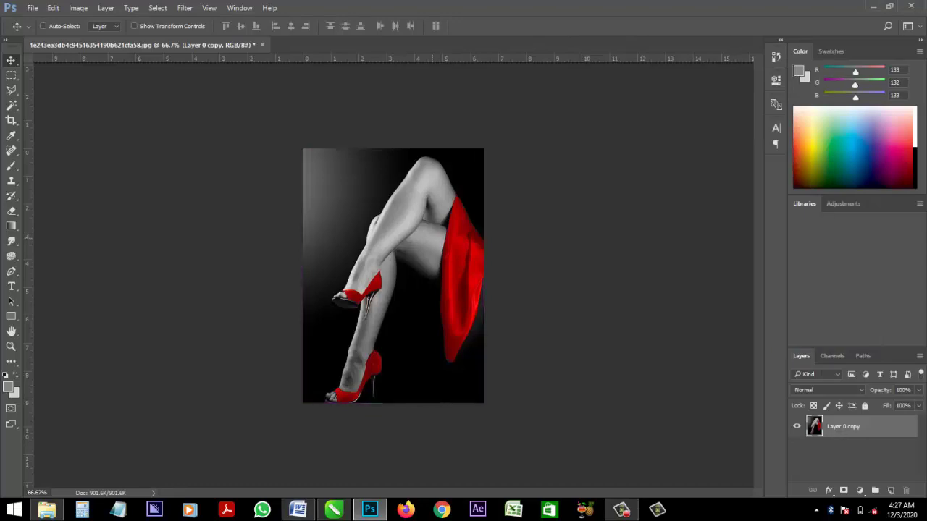
pyautogui.hotkey('ctrl', 'shift', 's')
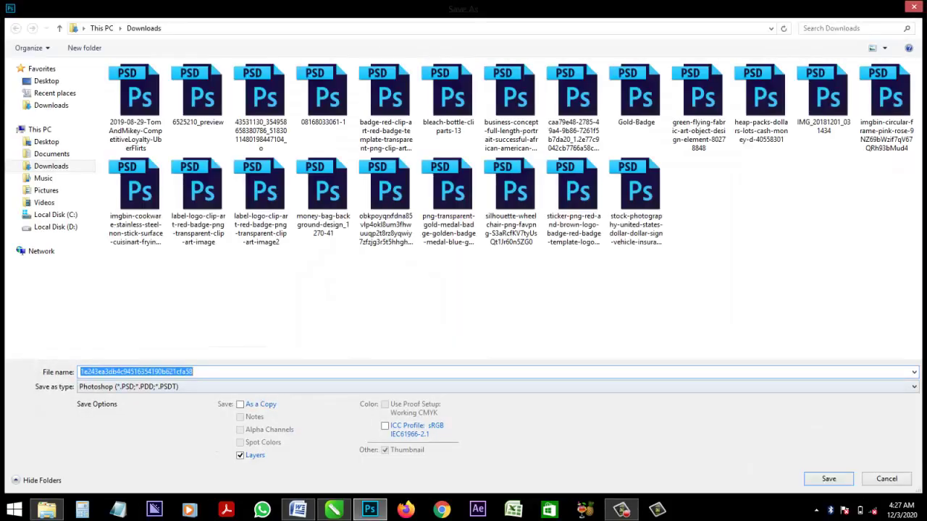
pyautogui.click(195, 372)
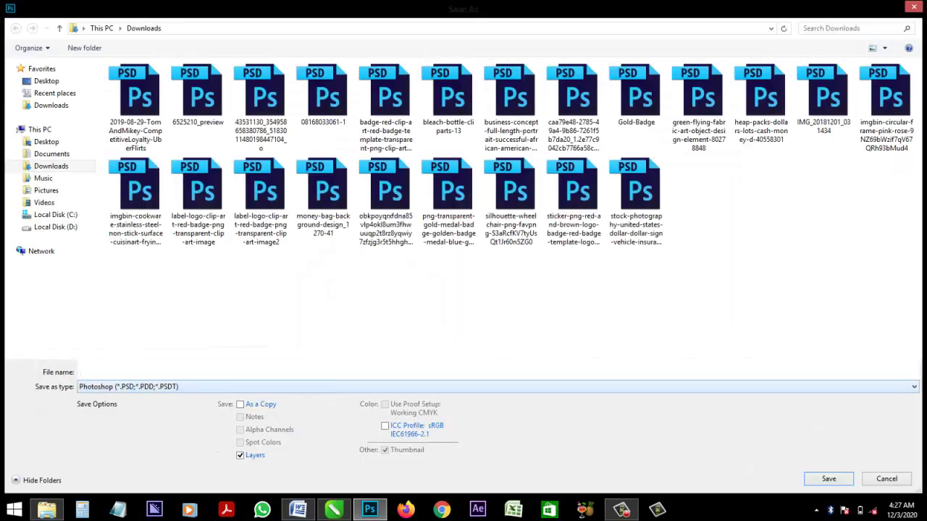
pyautogui.click(116, 272)
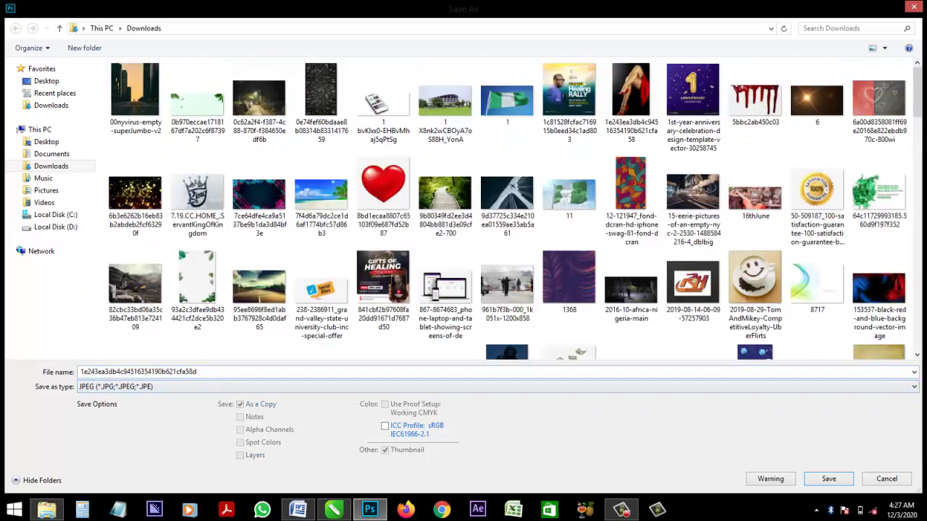
pyautogui.press('Return')
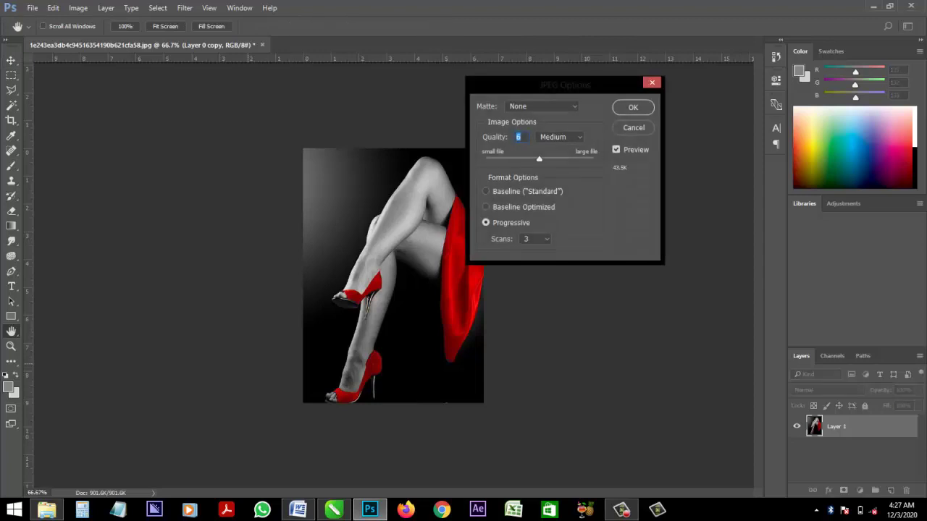
pyautogui.write('12')
pyautogui.press('Return')
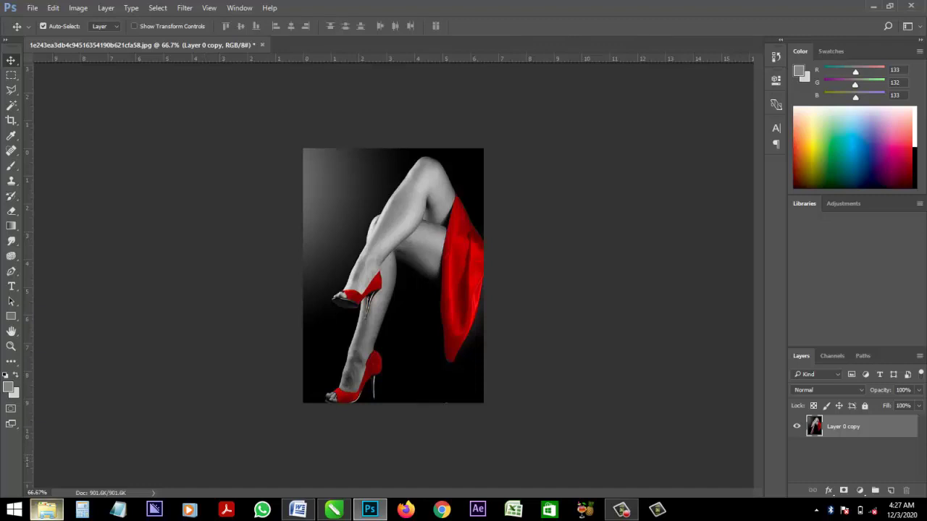
# Switch to File Explorer and preview the newly saved JPEG, the last file in Downloads
pyautogui.click(47, 510)
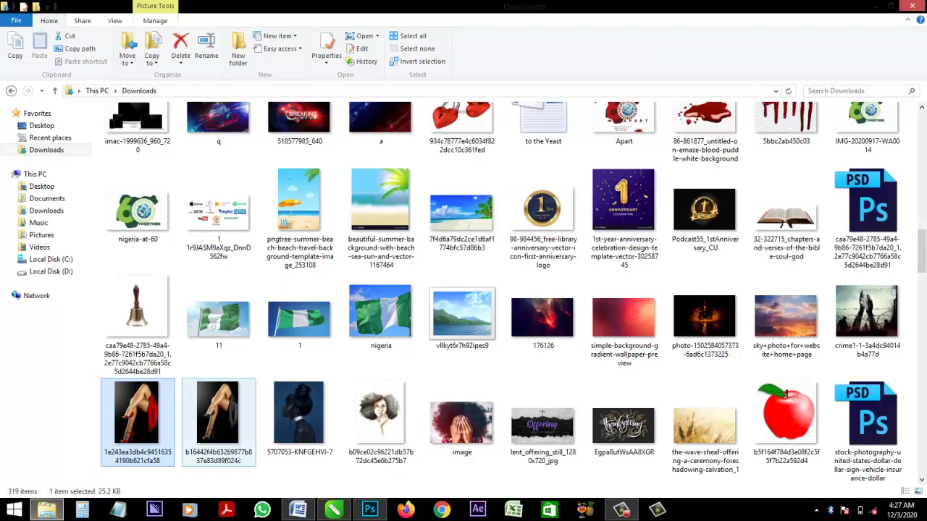
pyautogui.click(340, 368)
pyautogui.press('End')
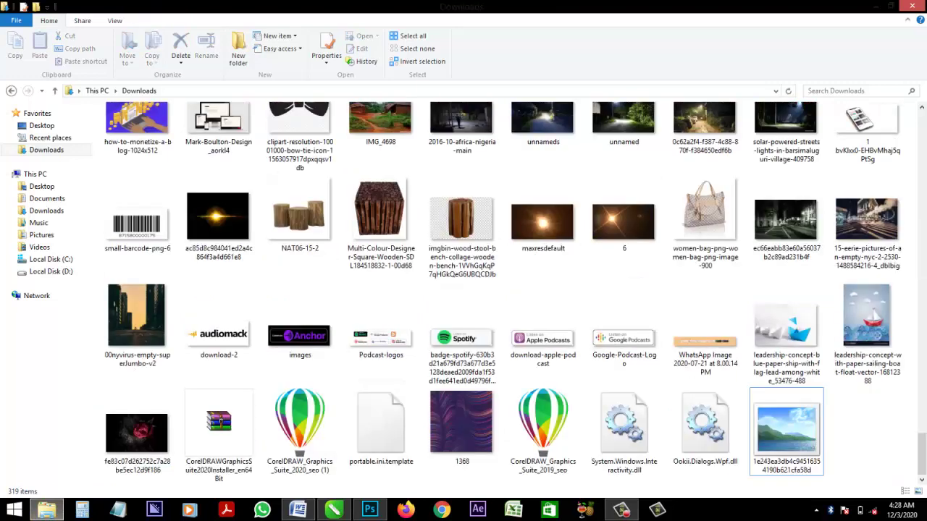
pyautogui.click(785, 432)
pyautogui.rightClick(786, 435)
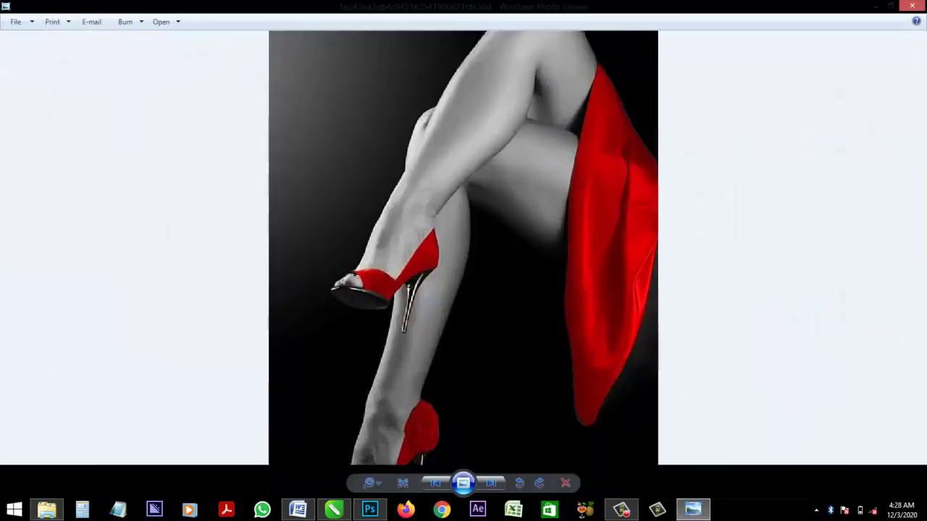
# Examine the saved selective-color photo up close and in full, including the shoes and cloth, and close the preview
pyautogui.scroll(-5, 464, 263)
pyautogui.scroll(6, 464, 266)
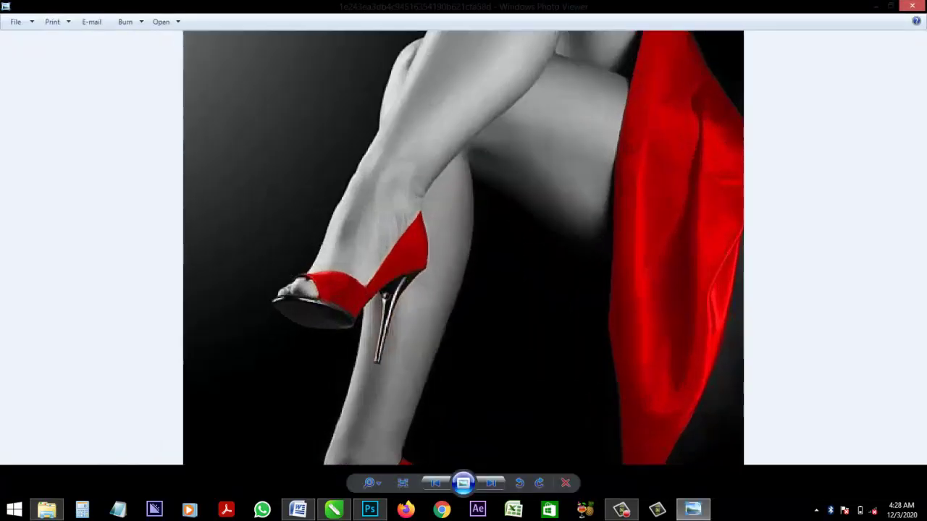
pyautogui.scroll(-6, 464, 266)
pyautogui.scroll(1, 464, 266)
pyautogui.scroll(2, 464, 247)
pyautogui.scroll(-3, 464, 246)
pyautogui.click(912, 6)
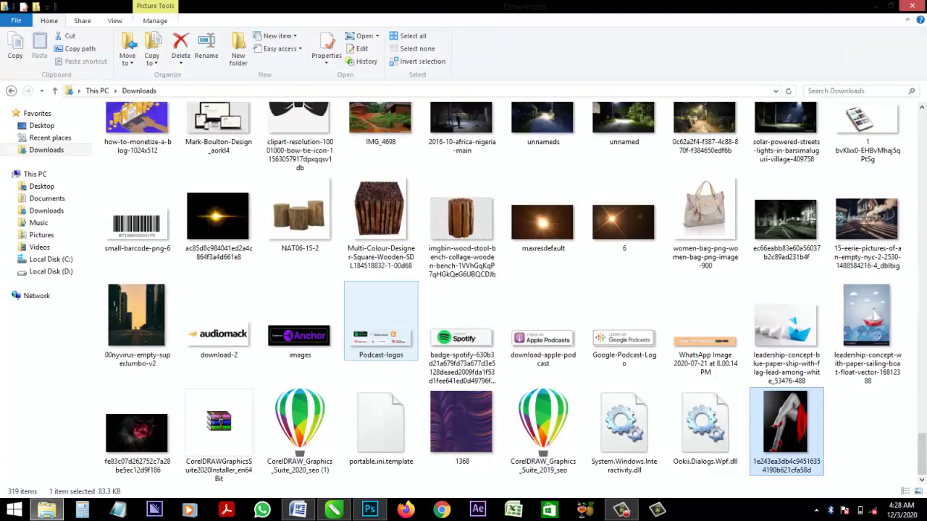
pyautogui.scroll(5, 382, 359)
pyautogui.scroll(15, 381, 354)
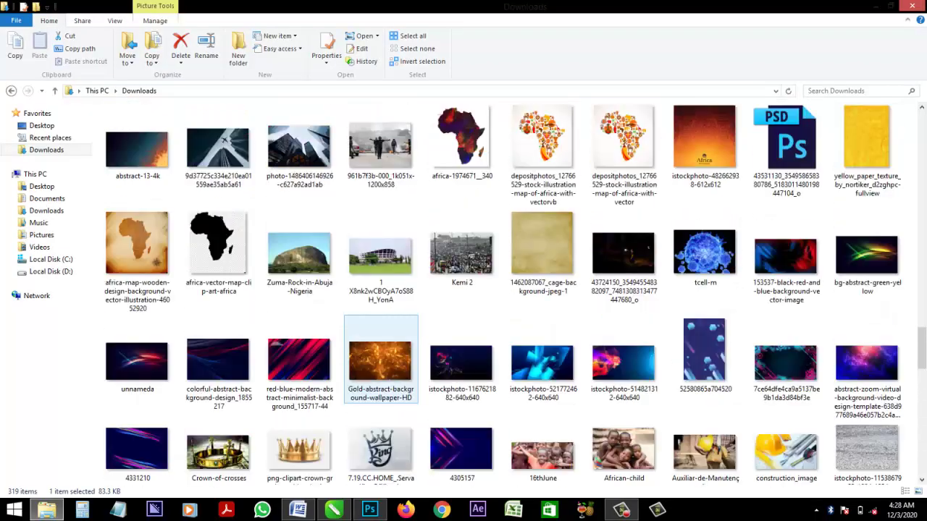
pyautogui.scroll(5, 381, 346)
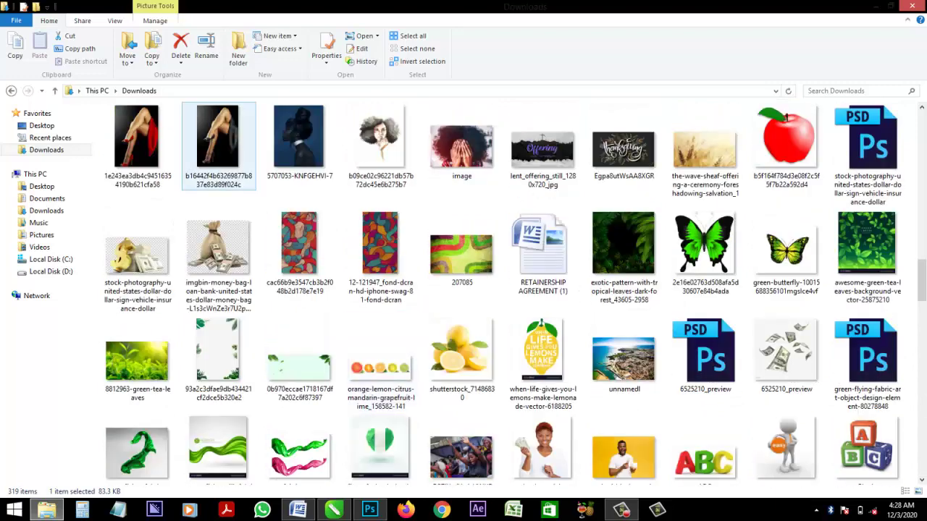
pyautogui.rightClick(138, 130)
pyautogui.click(171, 136)
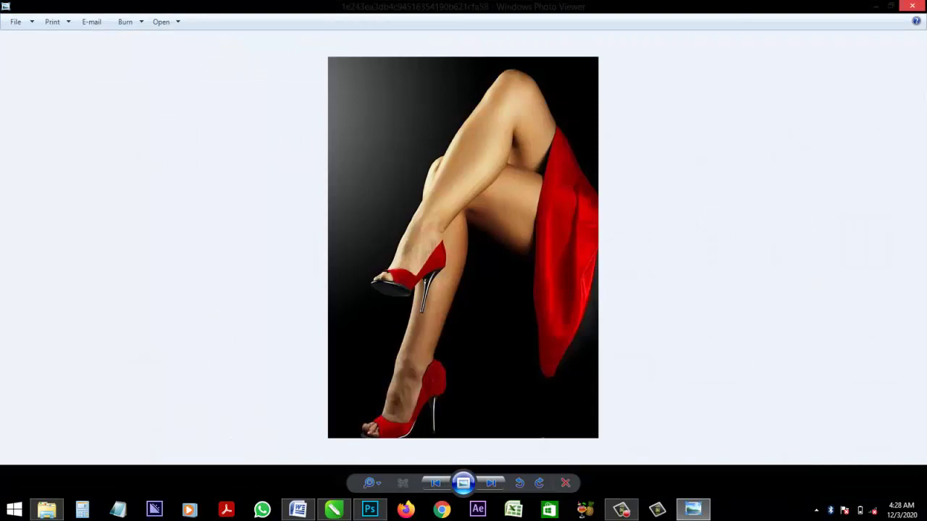
pyautogui.click(913, 6)
# Preview the selective-color JPEG at the end of Downloads again to compare it with the original
pyautogui.scroll(-12, 705, 318)
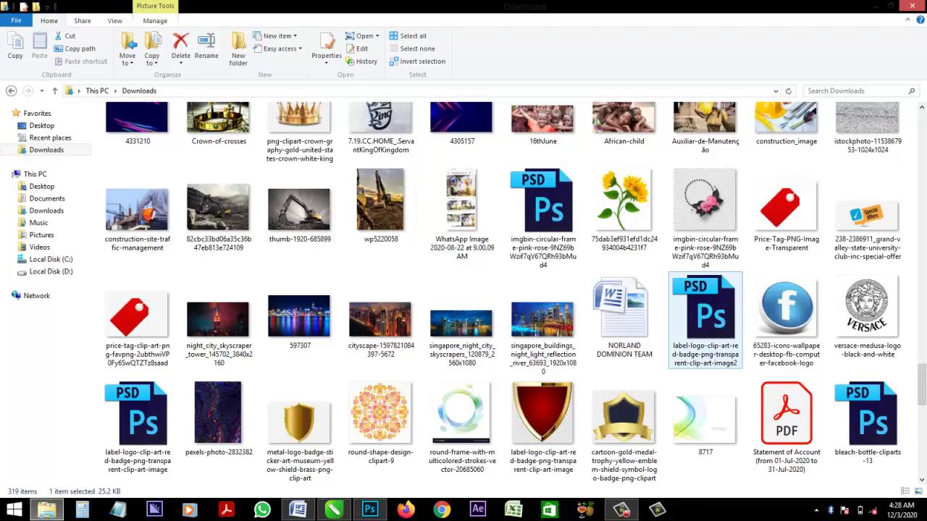
pyautogui.scroll(-10, 705, 318)
pyautogui.rightClick(787, 420)
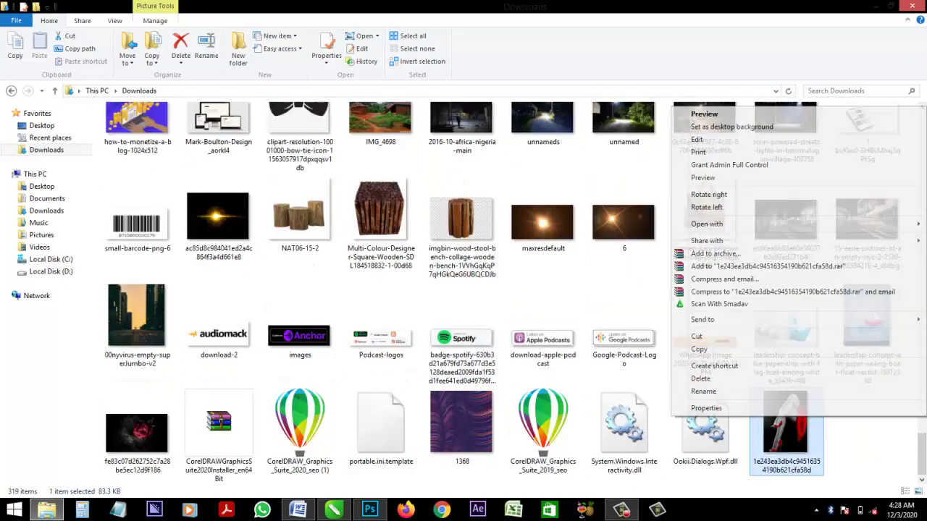
pyautogui.click(704, 114)
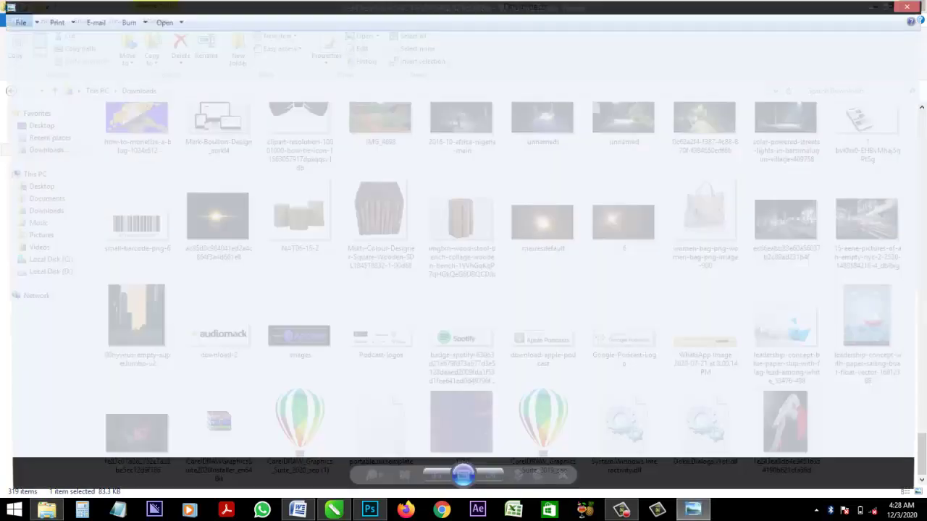
pyautogui.scroll(4, 463, 267)
pyautogui.scroll(-4, 463, 266)
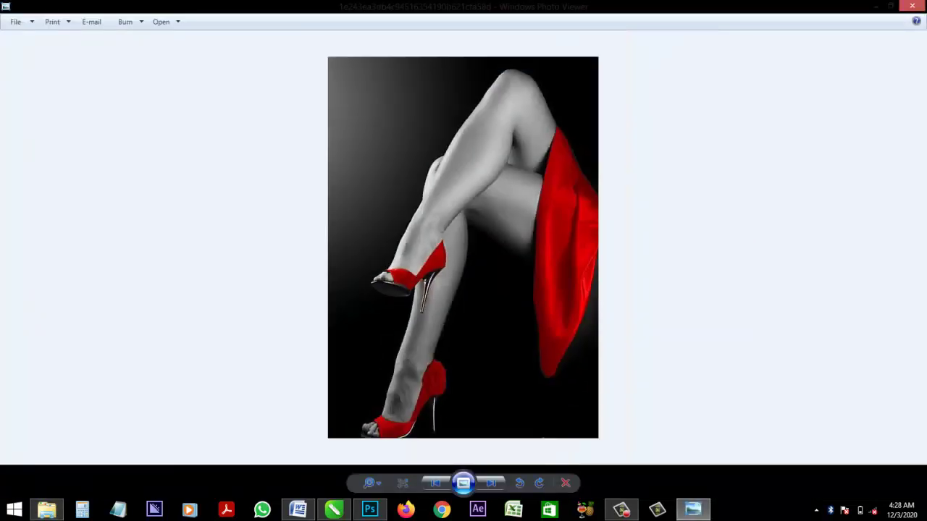